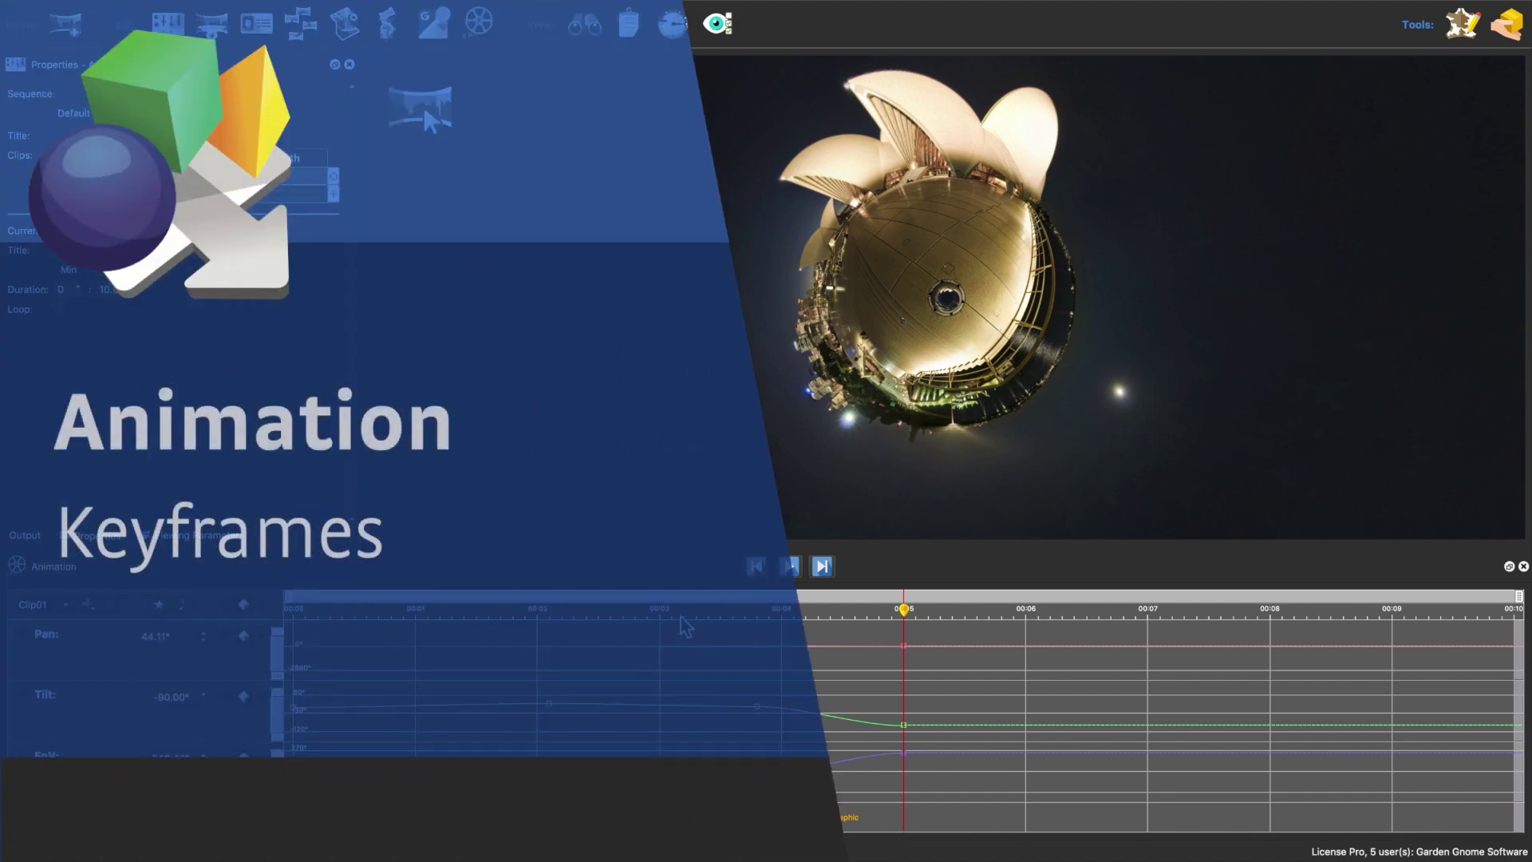
Step: Play the Terrace clip from about 00:03 into the little-planet view (−90° tilt, 248.43° FoV), then stop
left_click(682, 619)
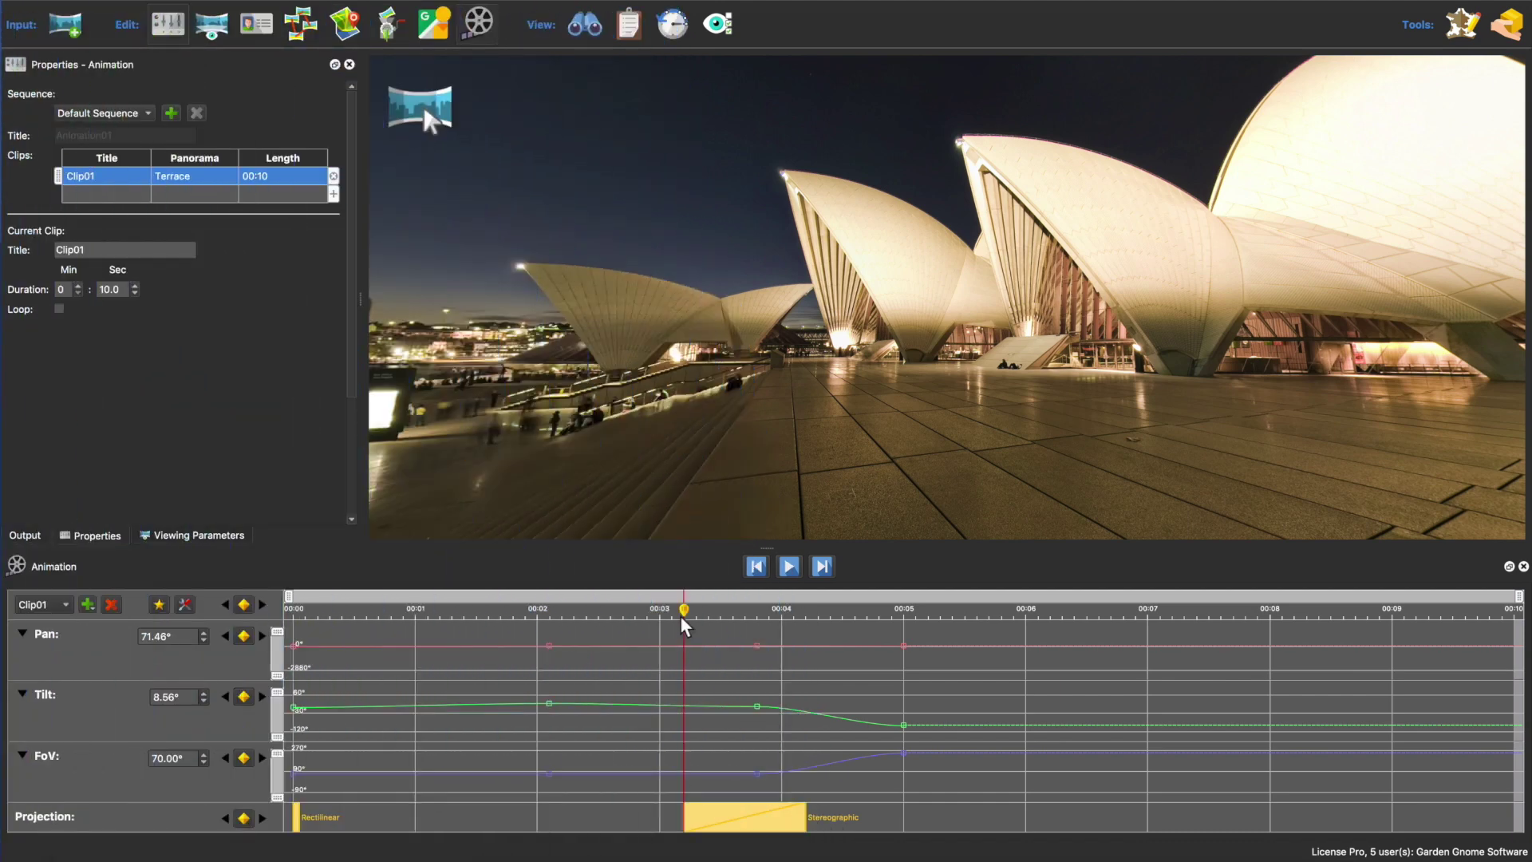
key("space")
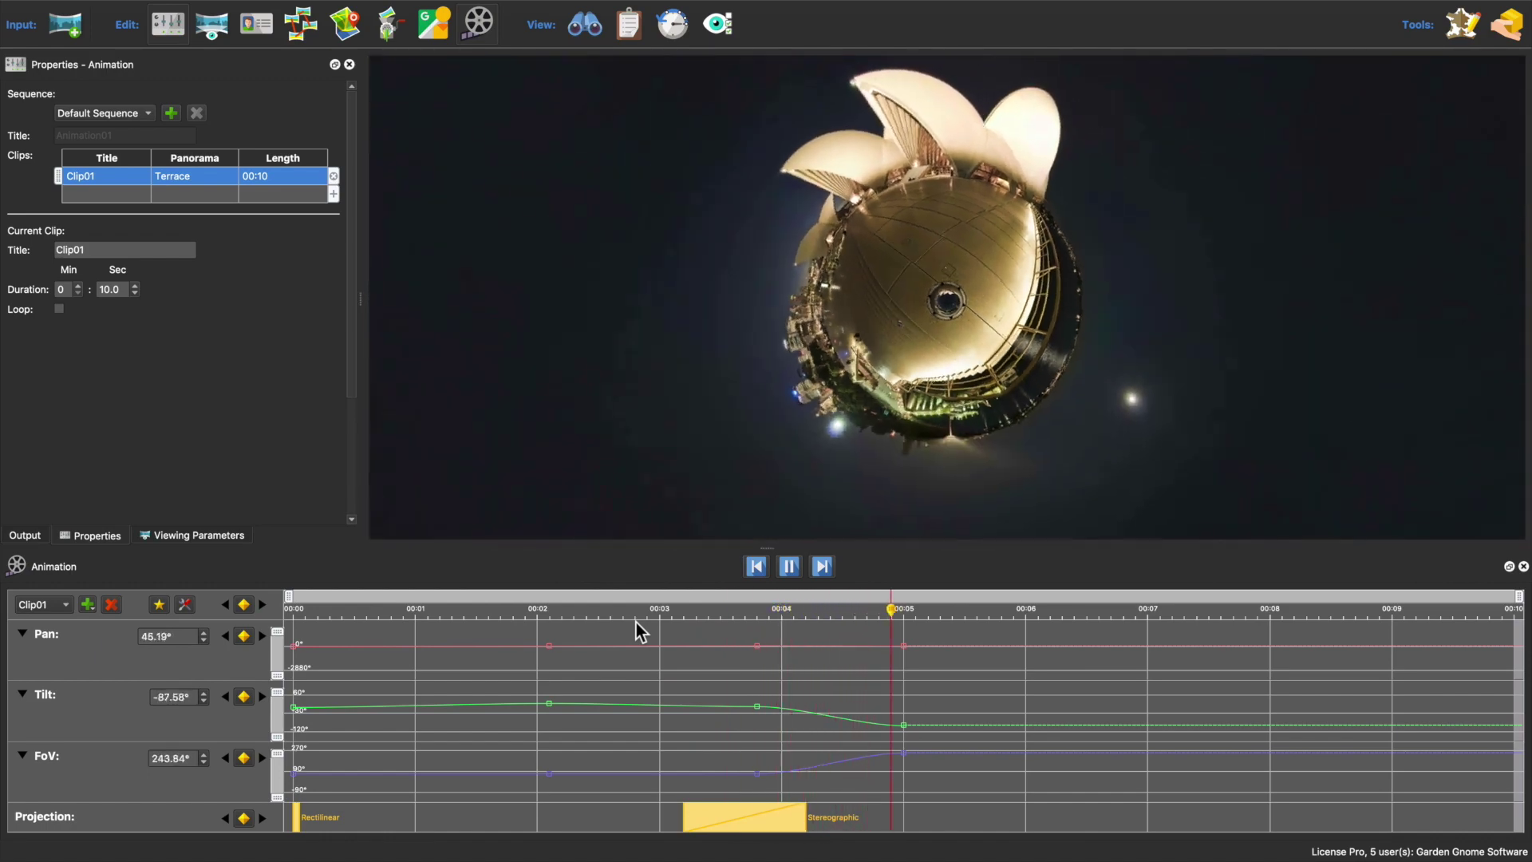
key("space")
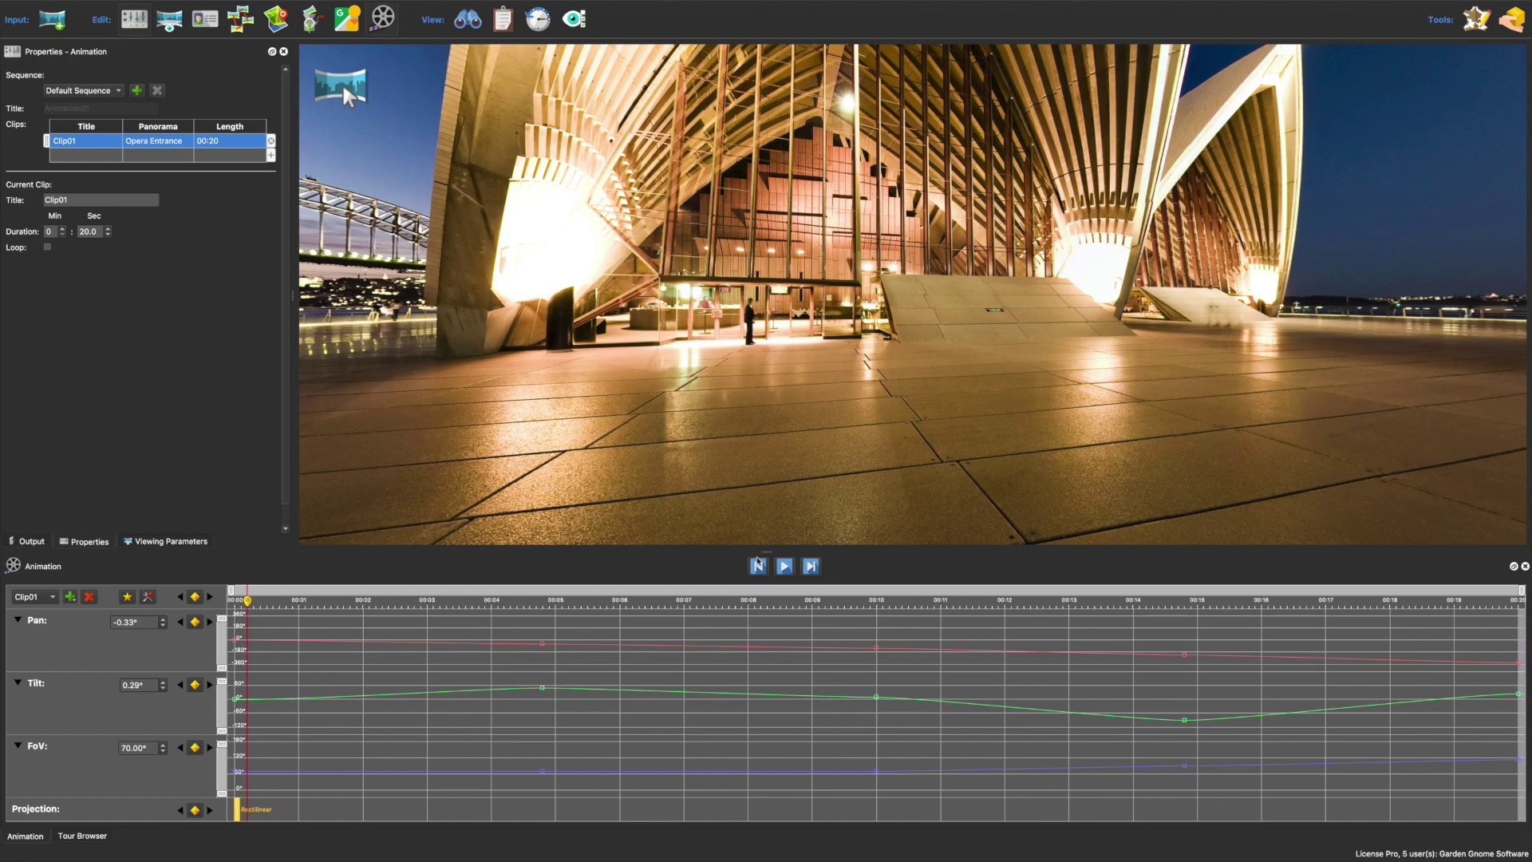
Step: Play the Opera Entrance clip's camera animation starting from 00:00
left_click(757, 565)
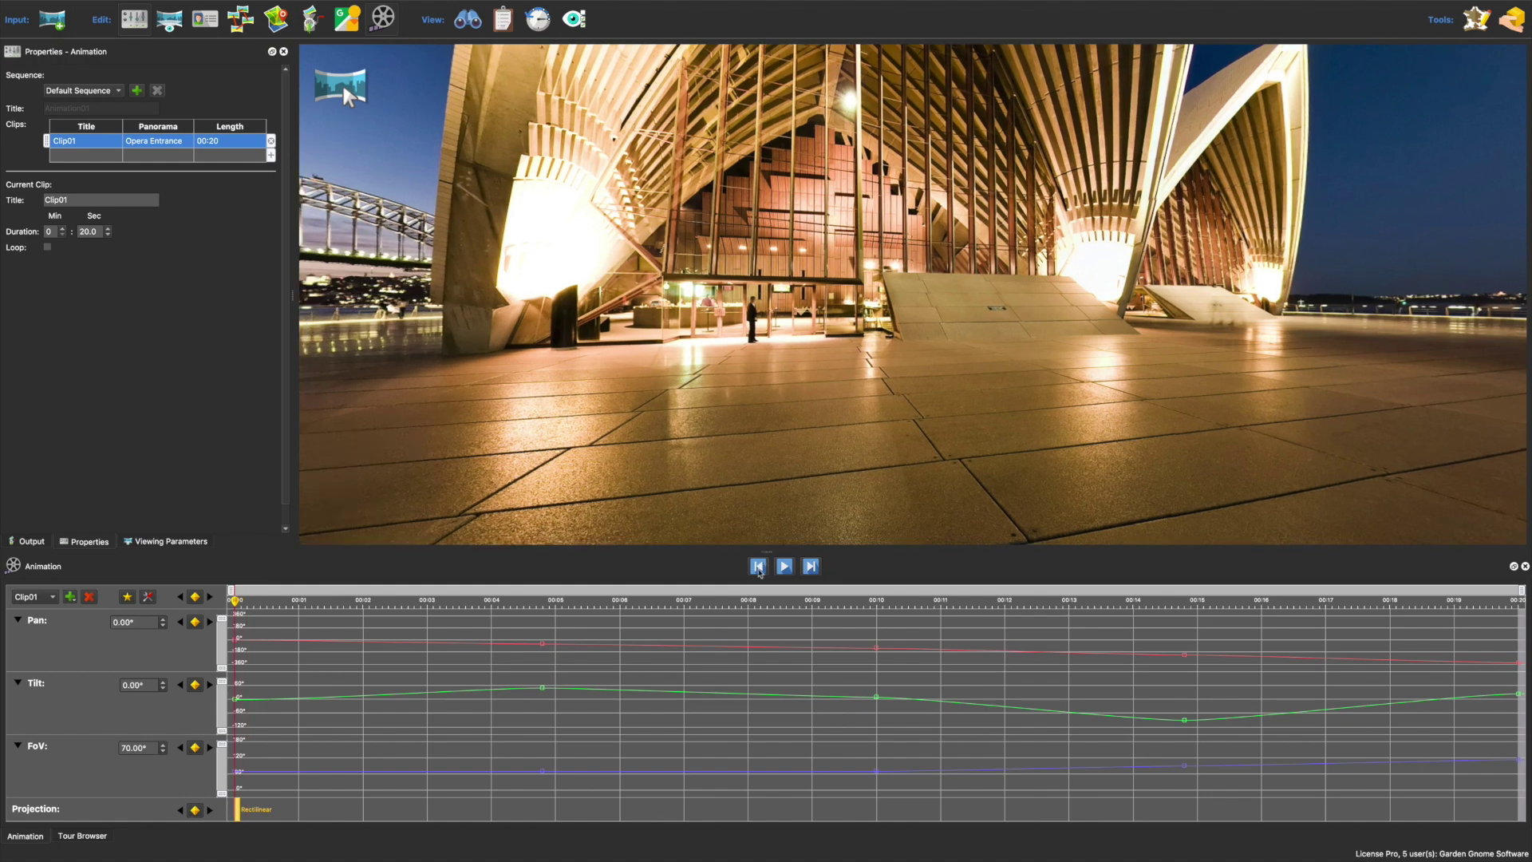
key("space")
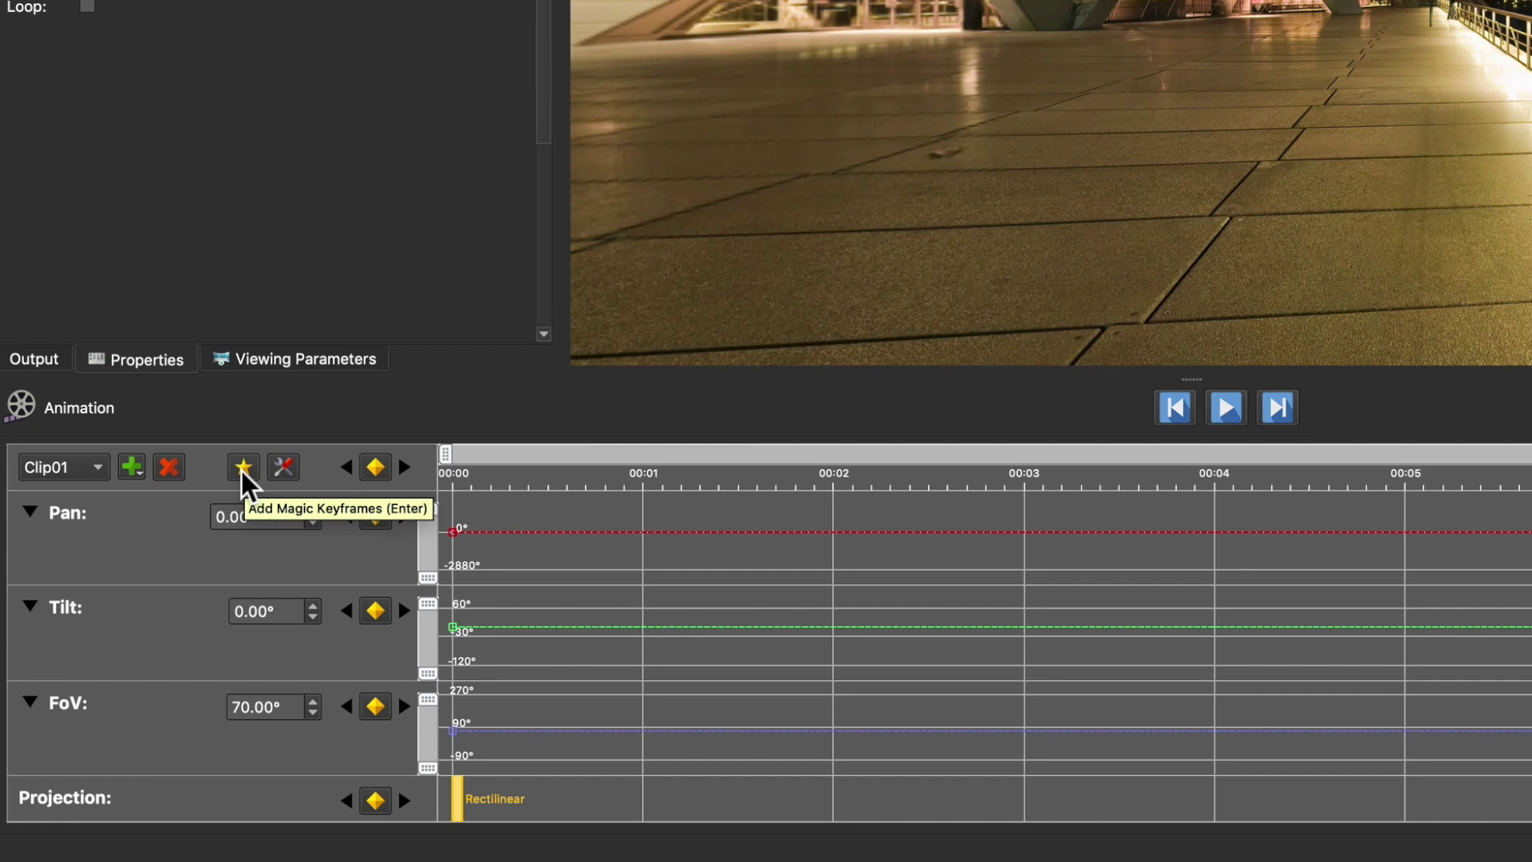
Step: Confirm a 20.00°/s magic keyframe speed and aim the view at the sails (Pan 38.40°, Tilt 19.54°)
left_click(286, 467)
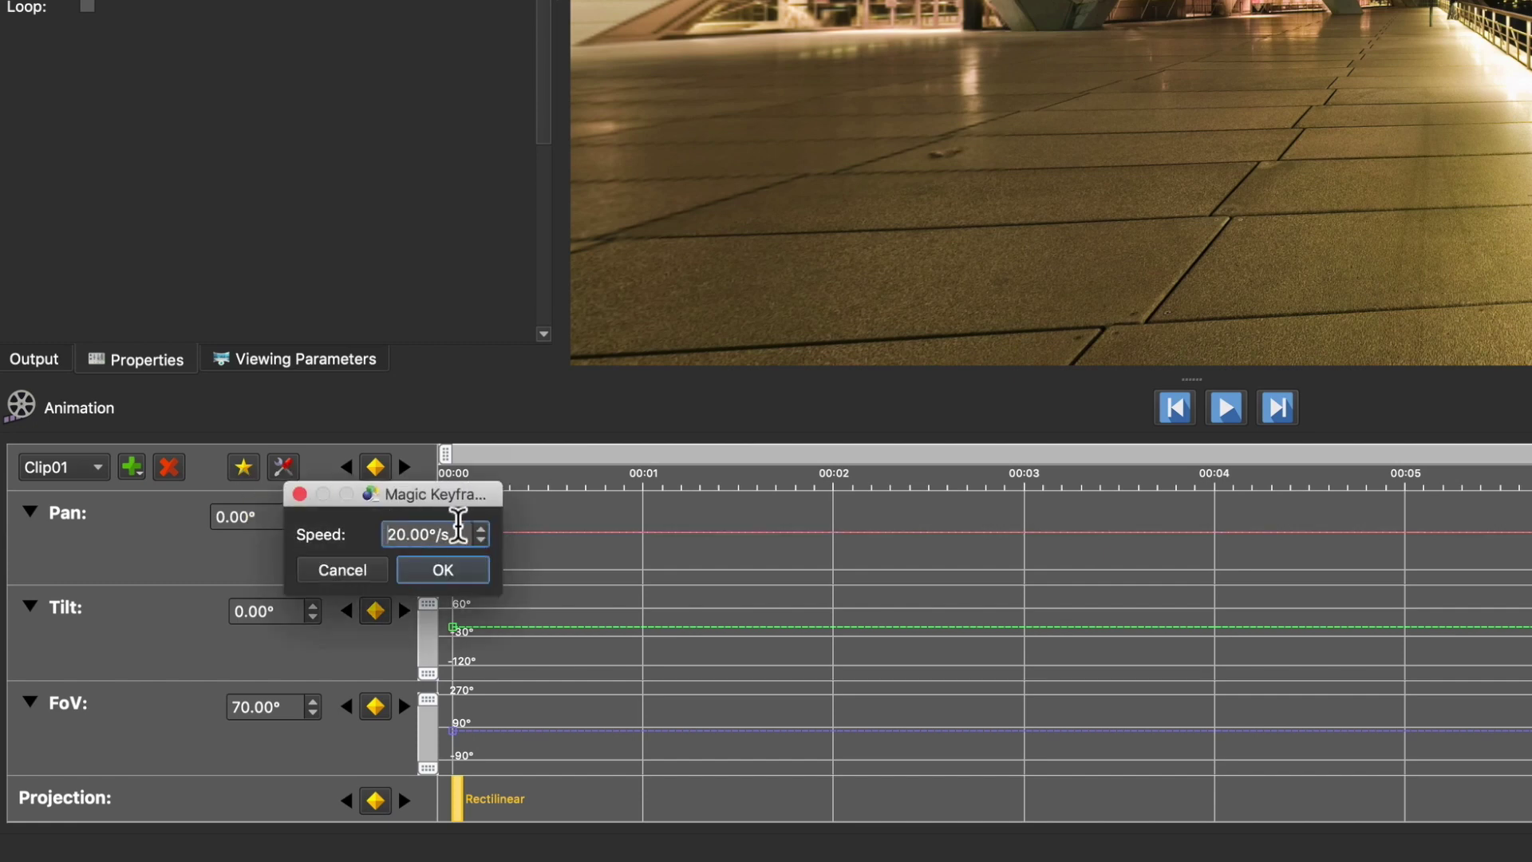
left_click_drag(458, 532, 337, 538)
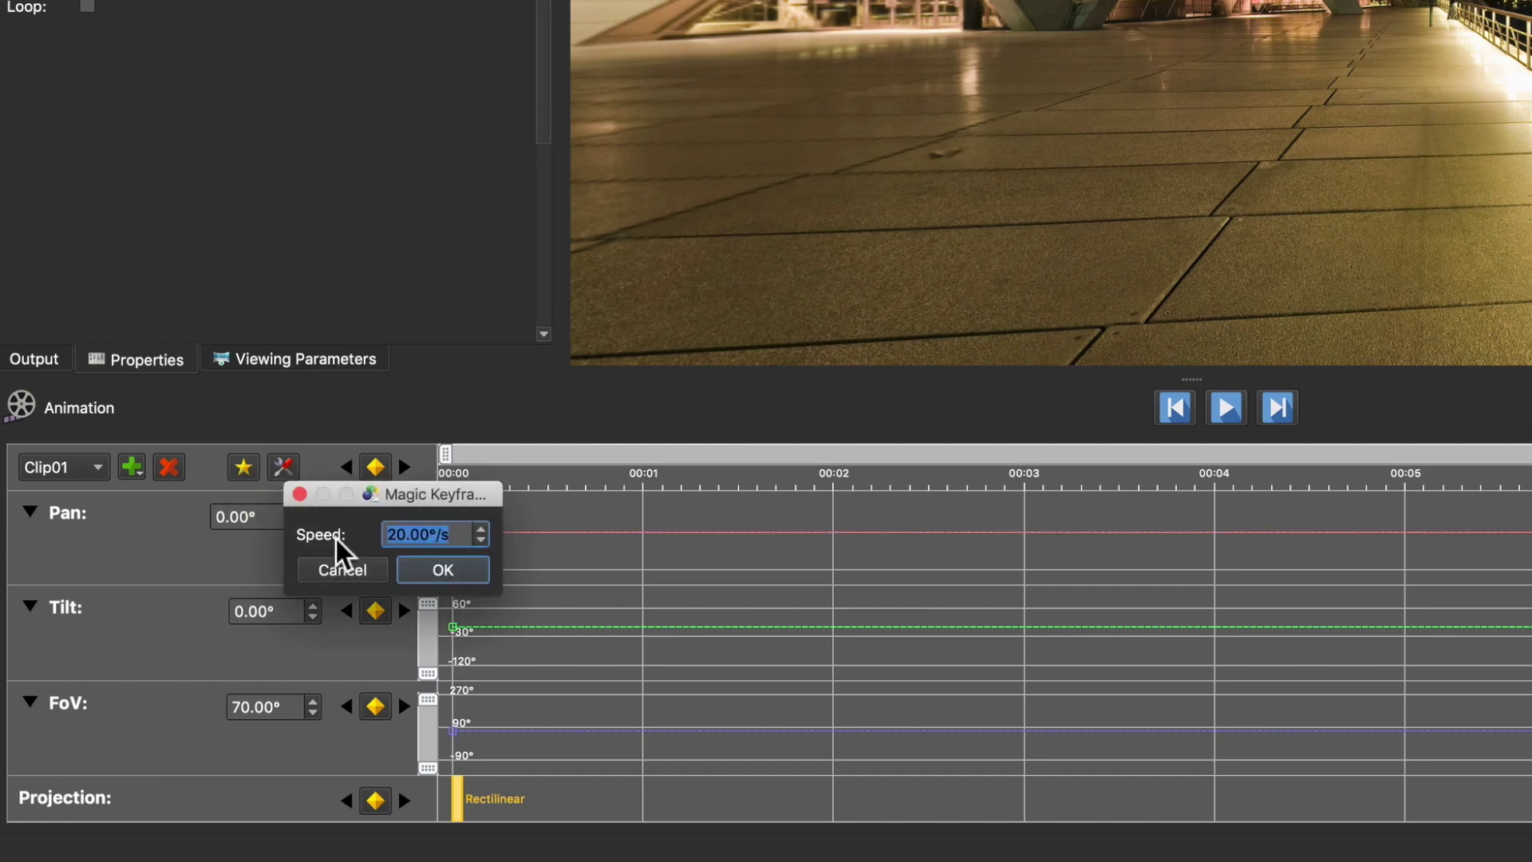
left_click(443, 570)
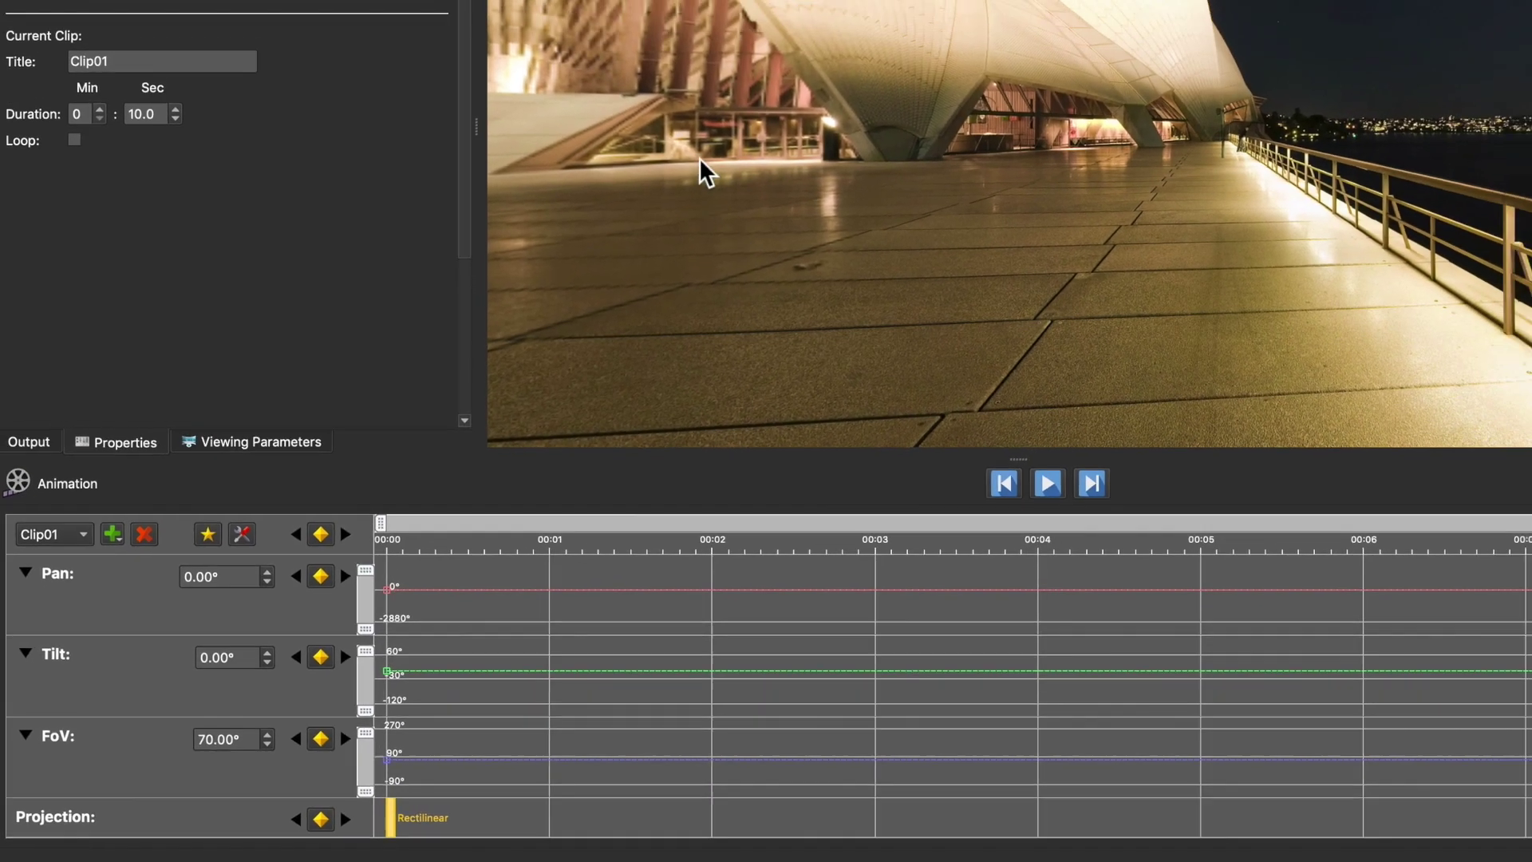
left_click_drag(811, 53, 933, 108)
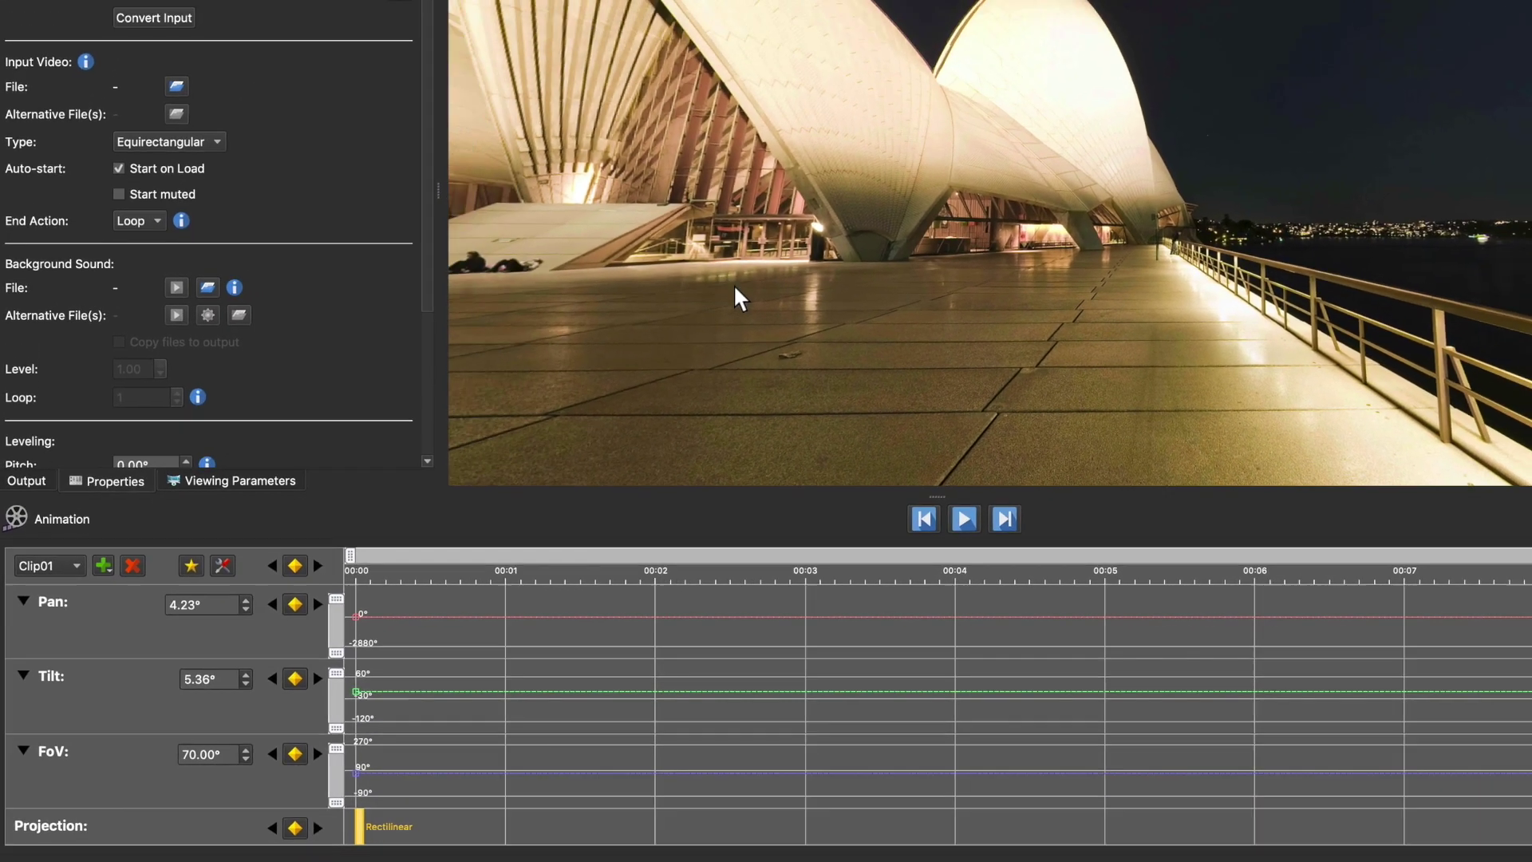
left_click_drag(734, 297, 968, 421)
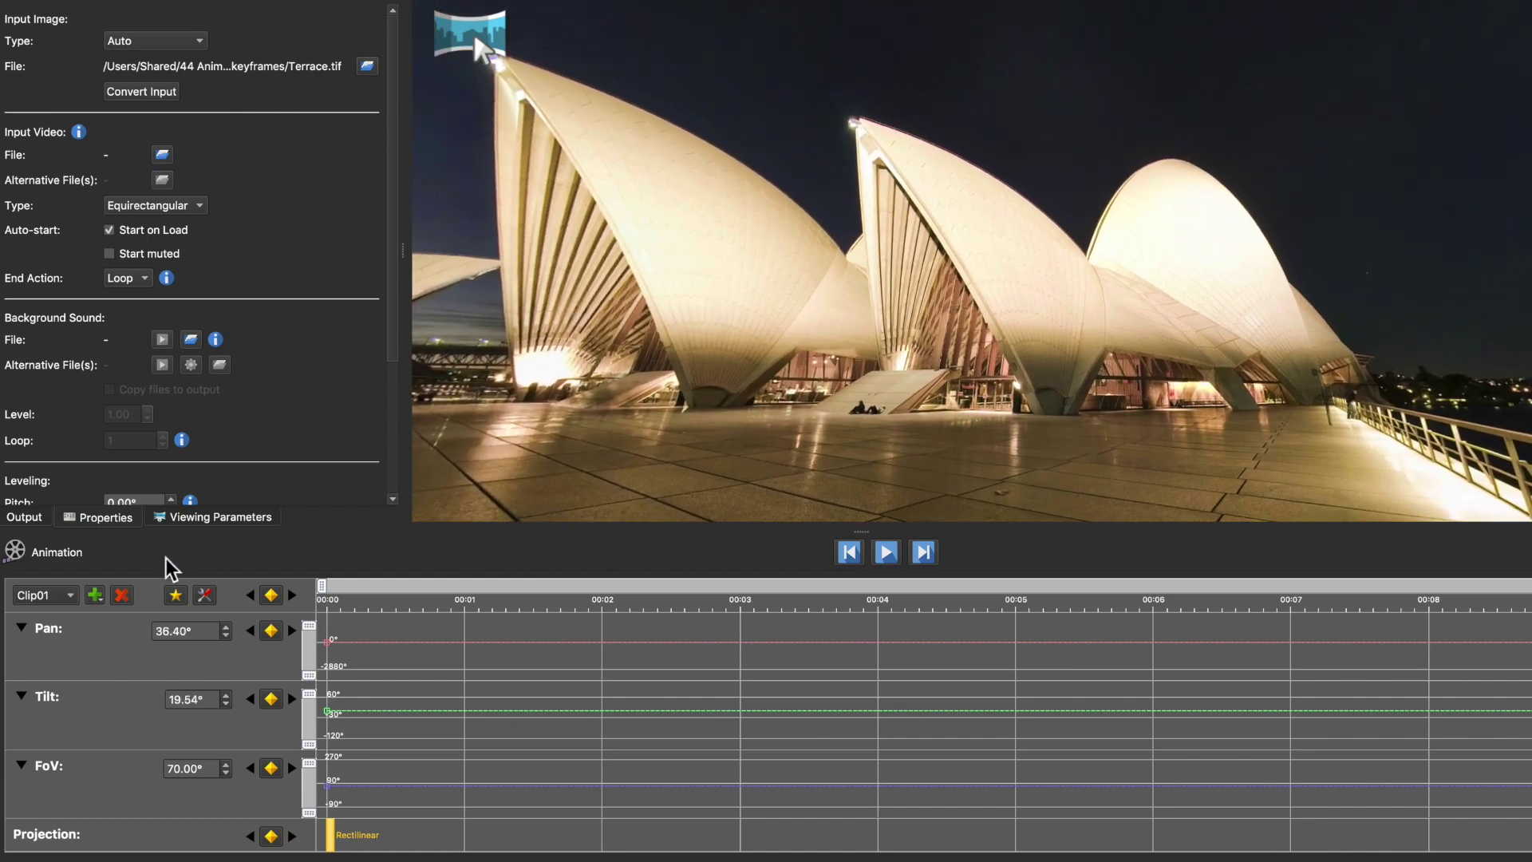
Step: Add view keyframes at 00:02 and, after panning toward the city skyline, near 00:04
left_click(175, 596)
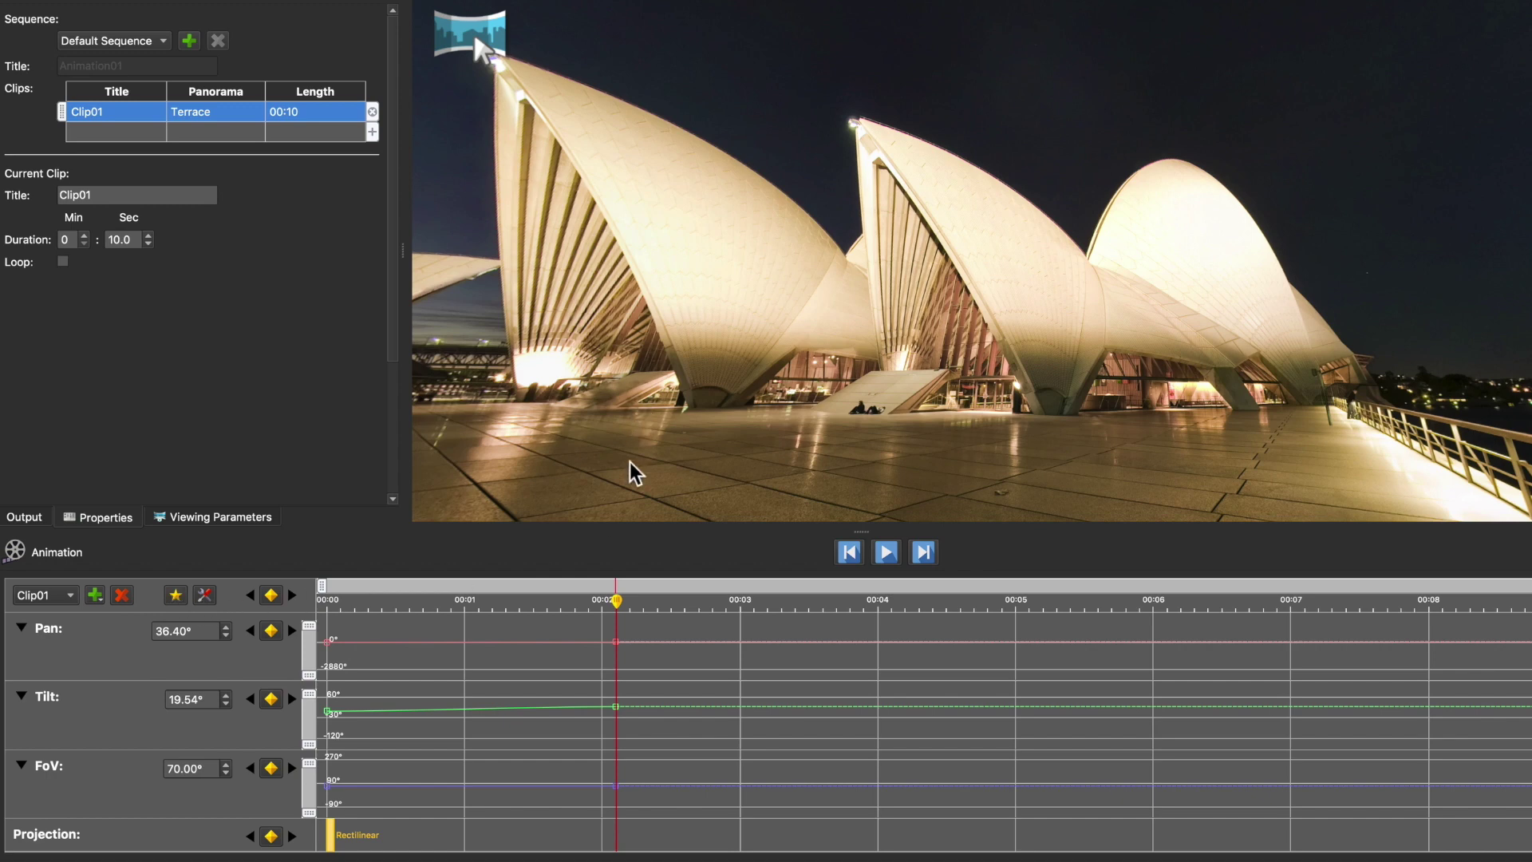
left_click_drag(618, 604, 850, 606)
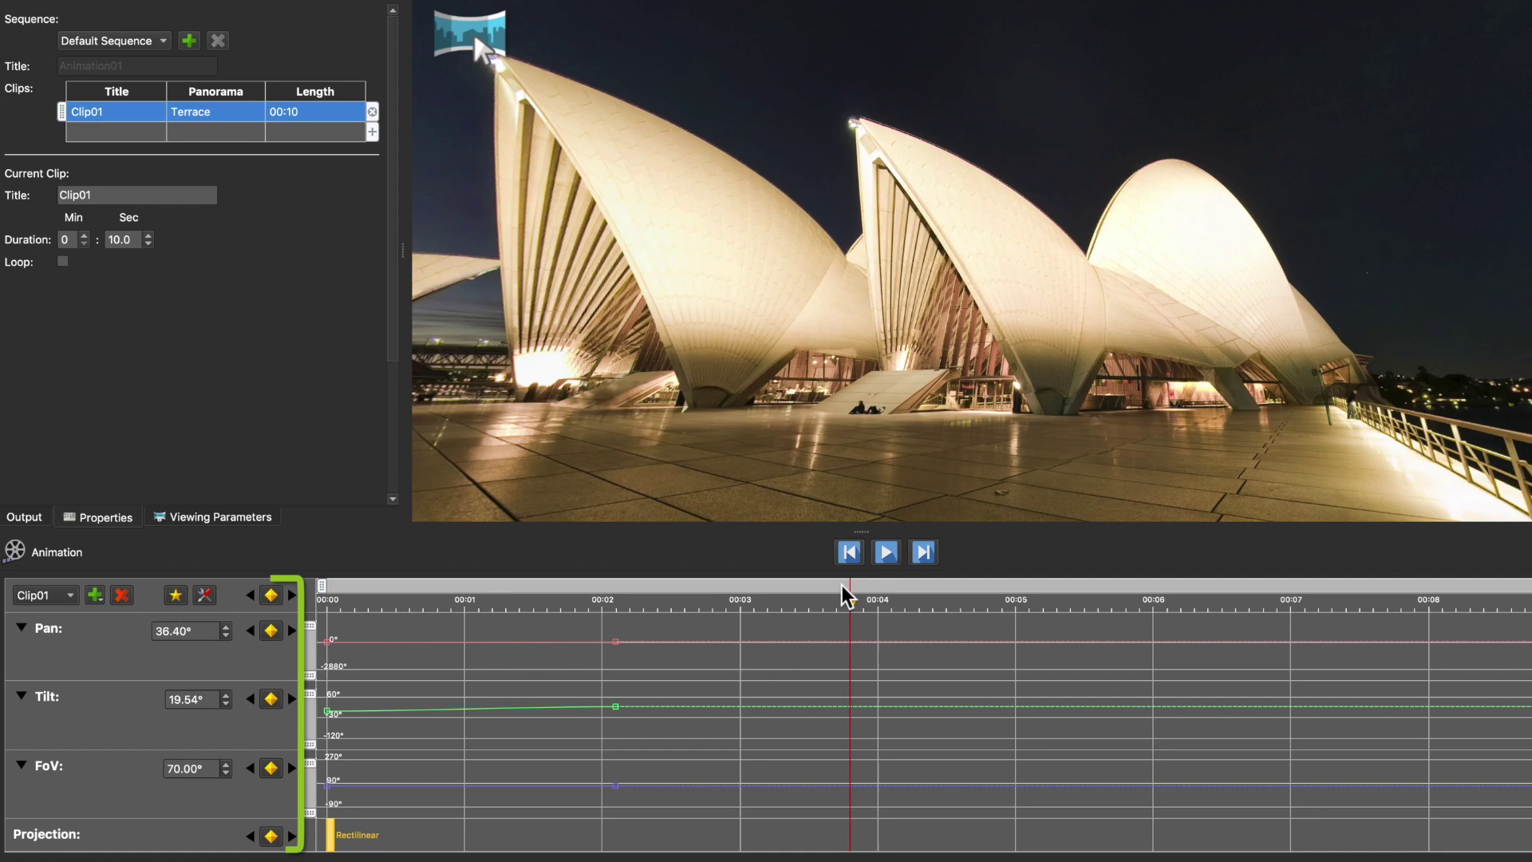
left_click_drag(694, 400, 1098, 257)
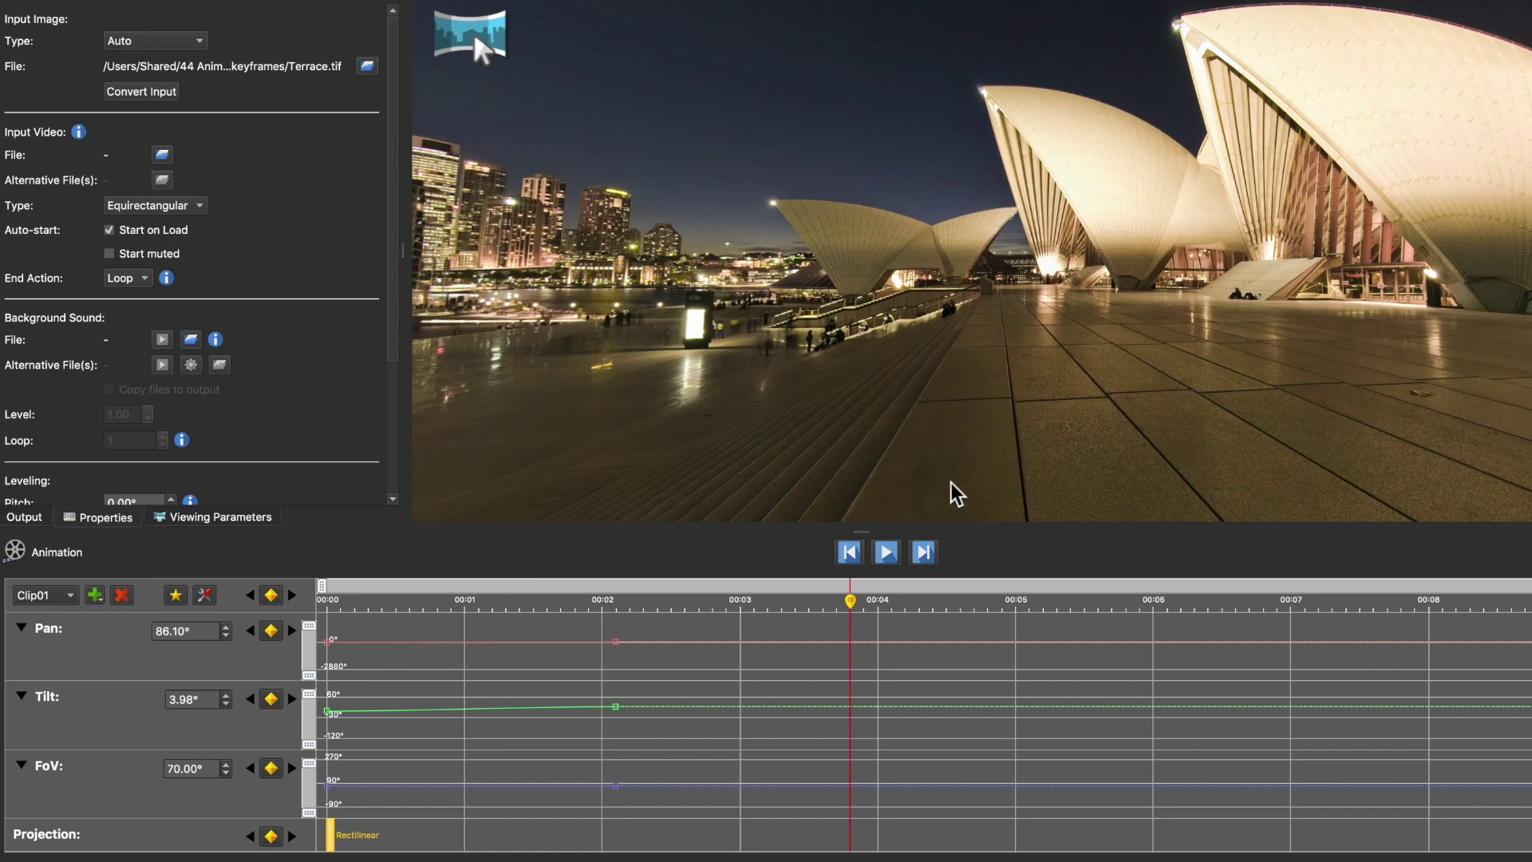
left_click(271, 602)
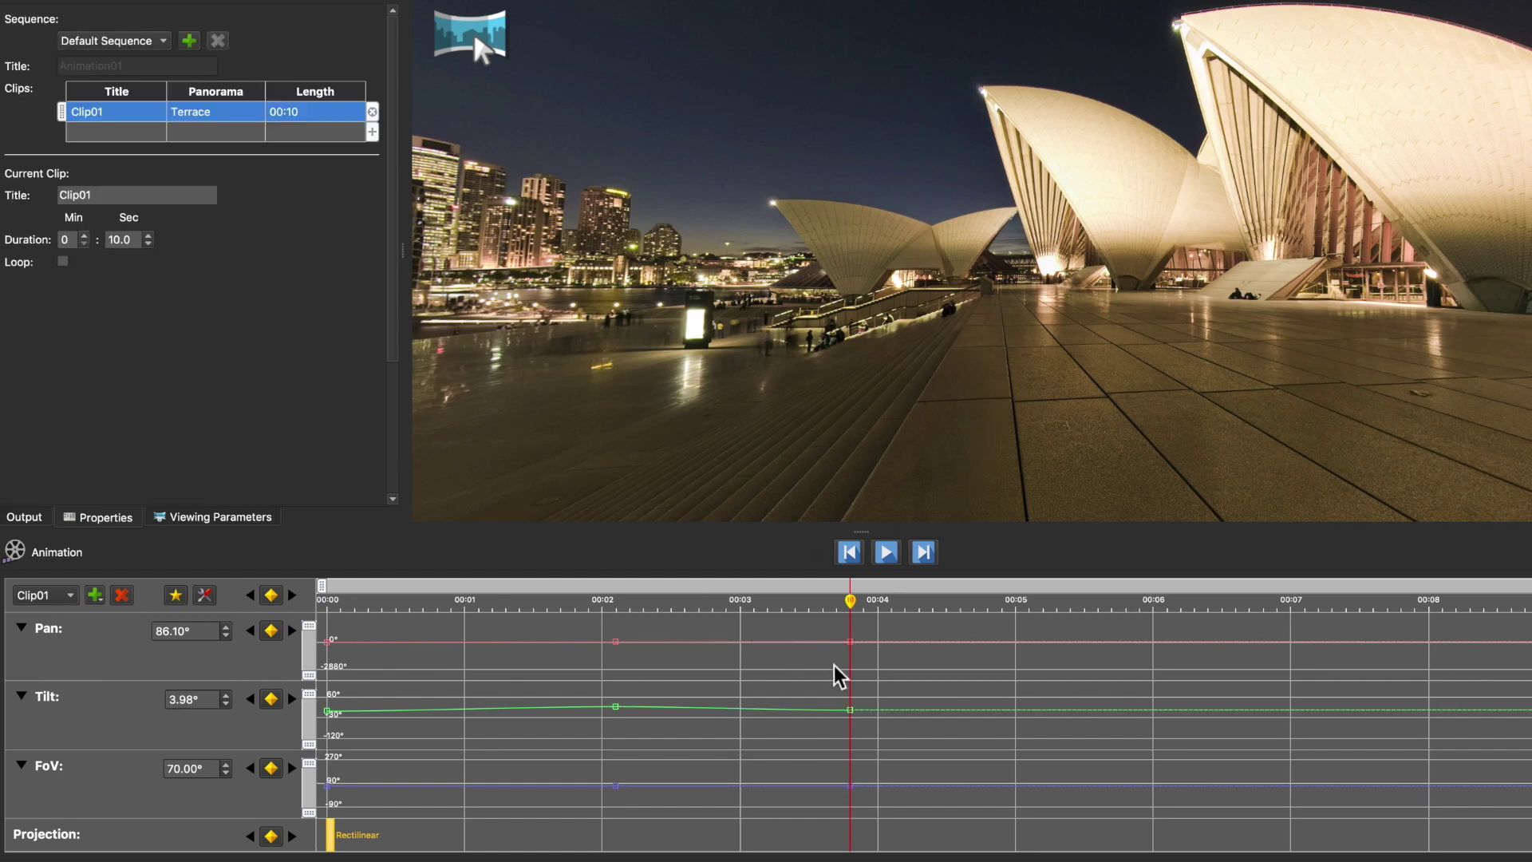
Step: Add a Pan-only keyframe of 135.63° at 00:05, aimed further right toward the steps
left_click_drag(830, 630, 935, 833)
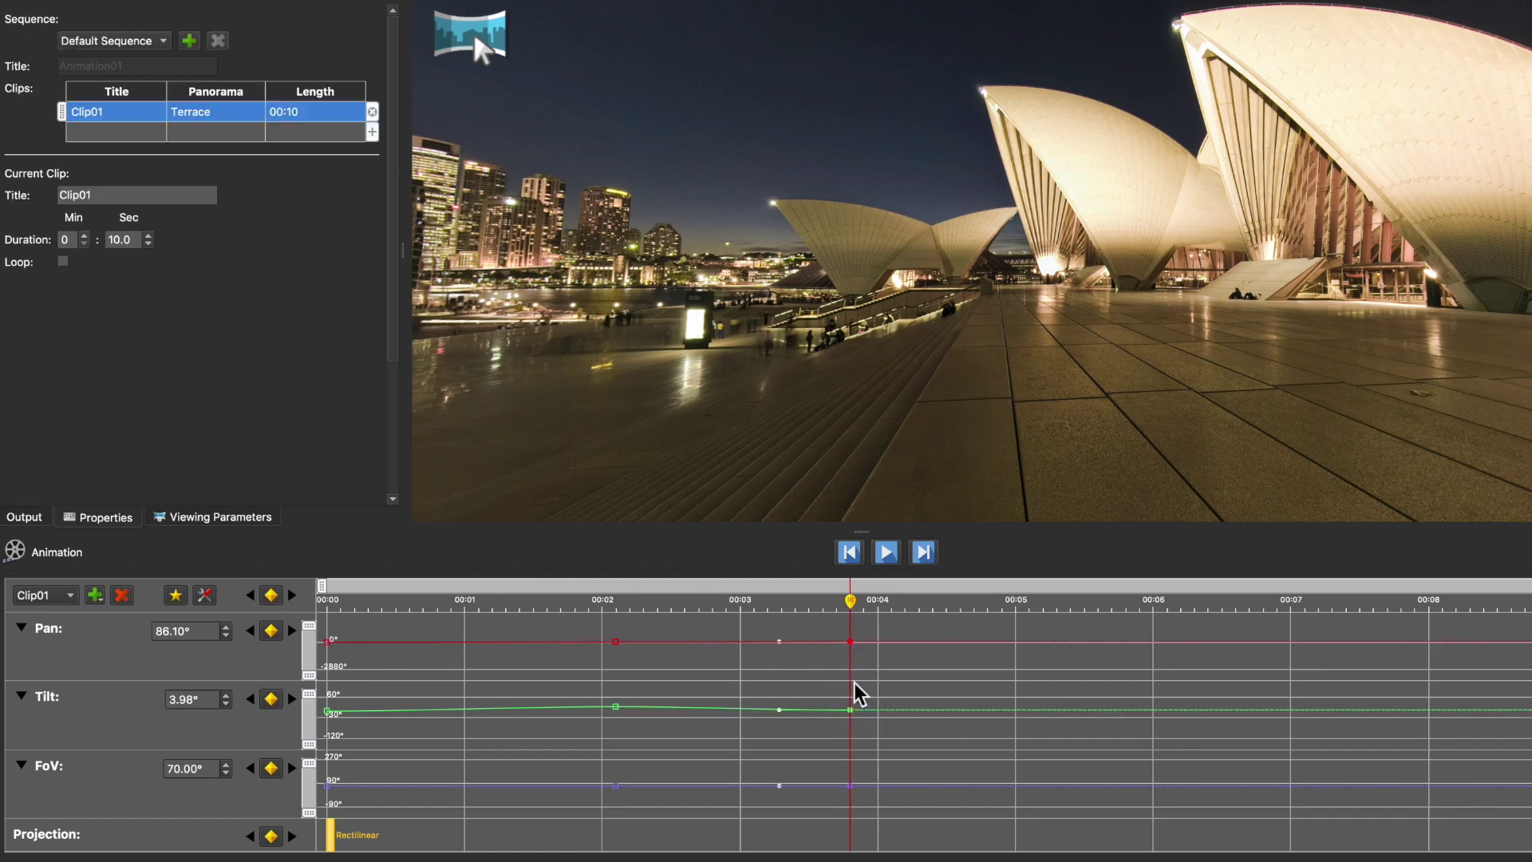
left_click(892, 830)
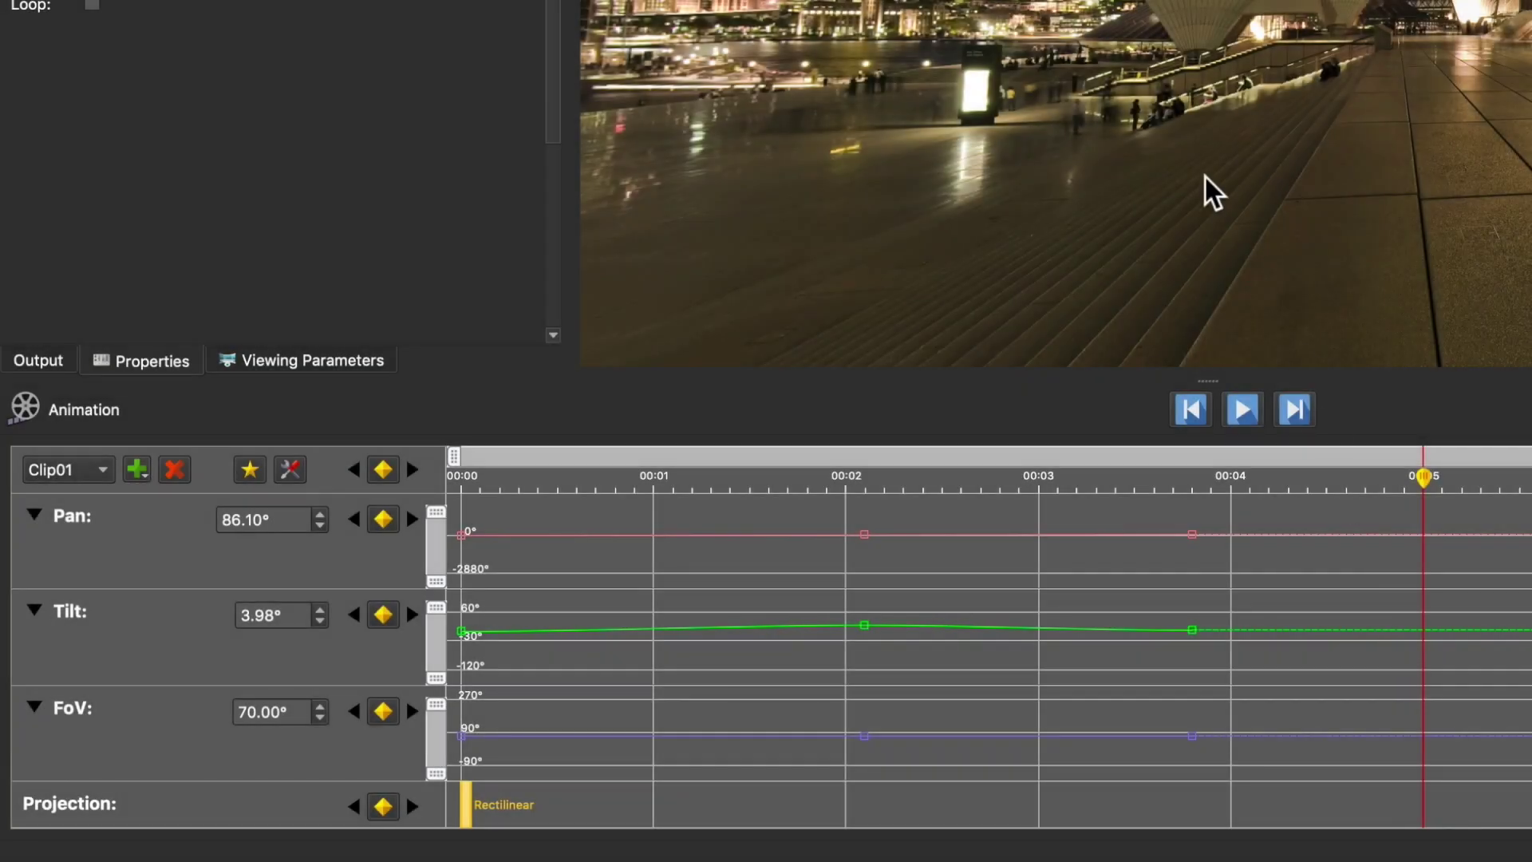
left_click_drag(1212, 191, 1396, 144)
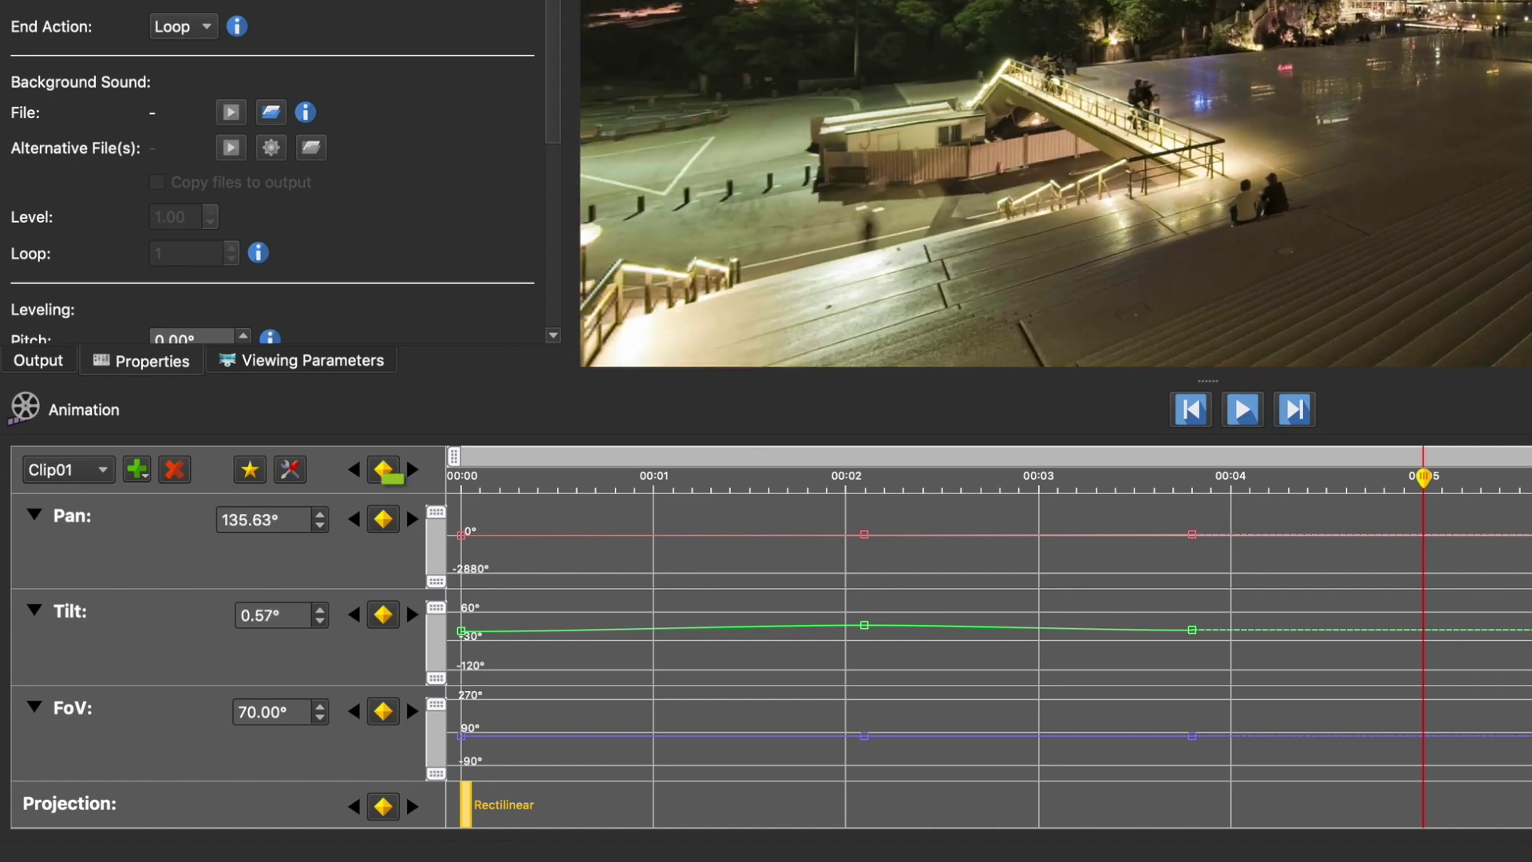
left_click(383, 519)
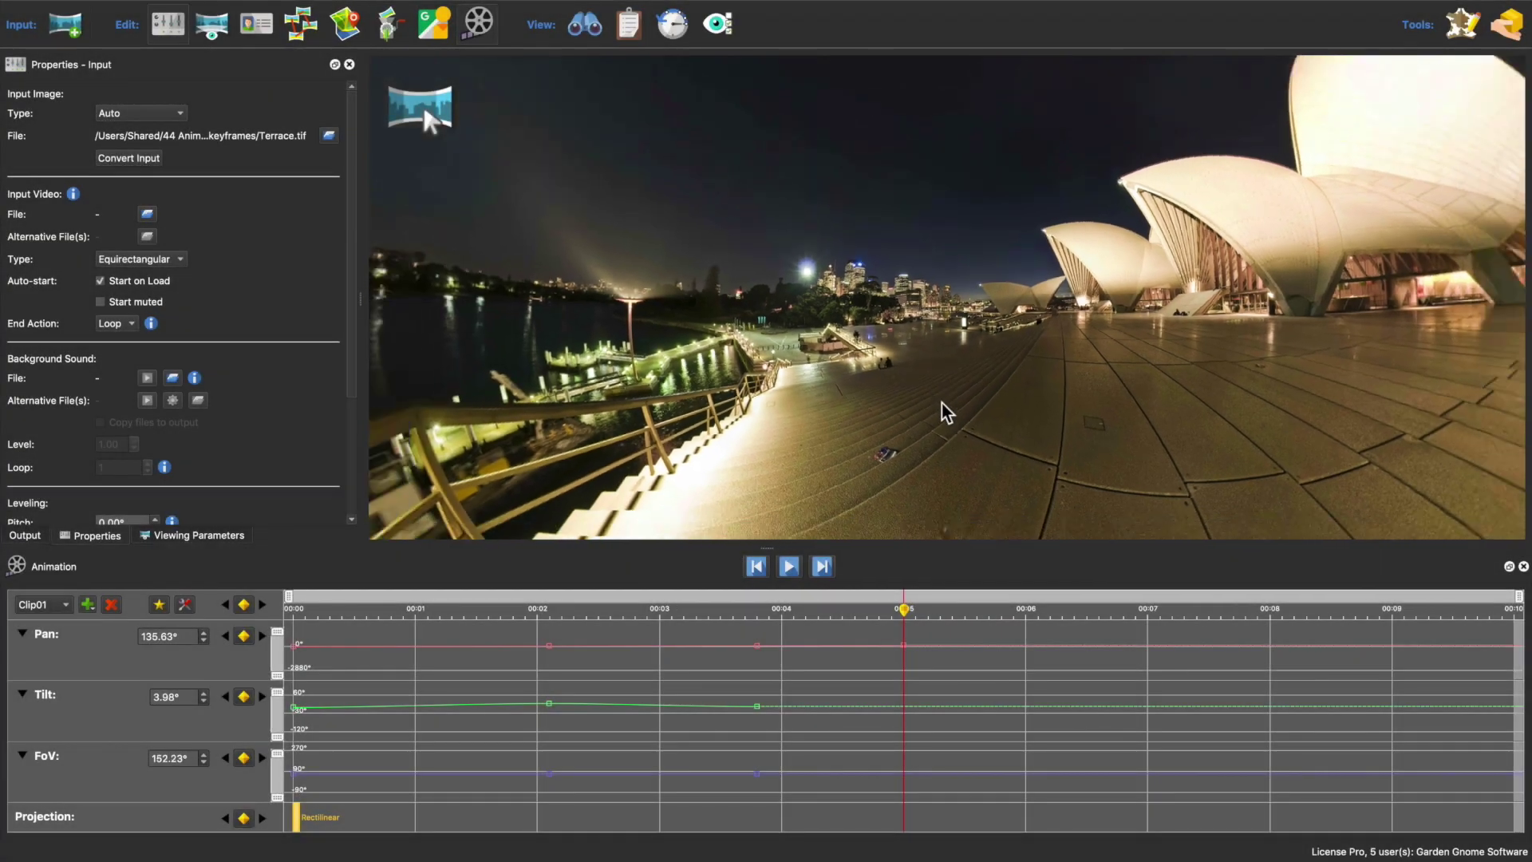
Step: Key a −90° tilt, 248.43° FoV Stereographic view at 00:05 and move the projection switch to about 3.2–4.2 s
left_click_drag(946, 411, 960, 314)
scroll(941, 383, "down", 5)
scroll(960, 315, "down", 4)
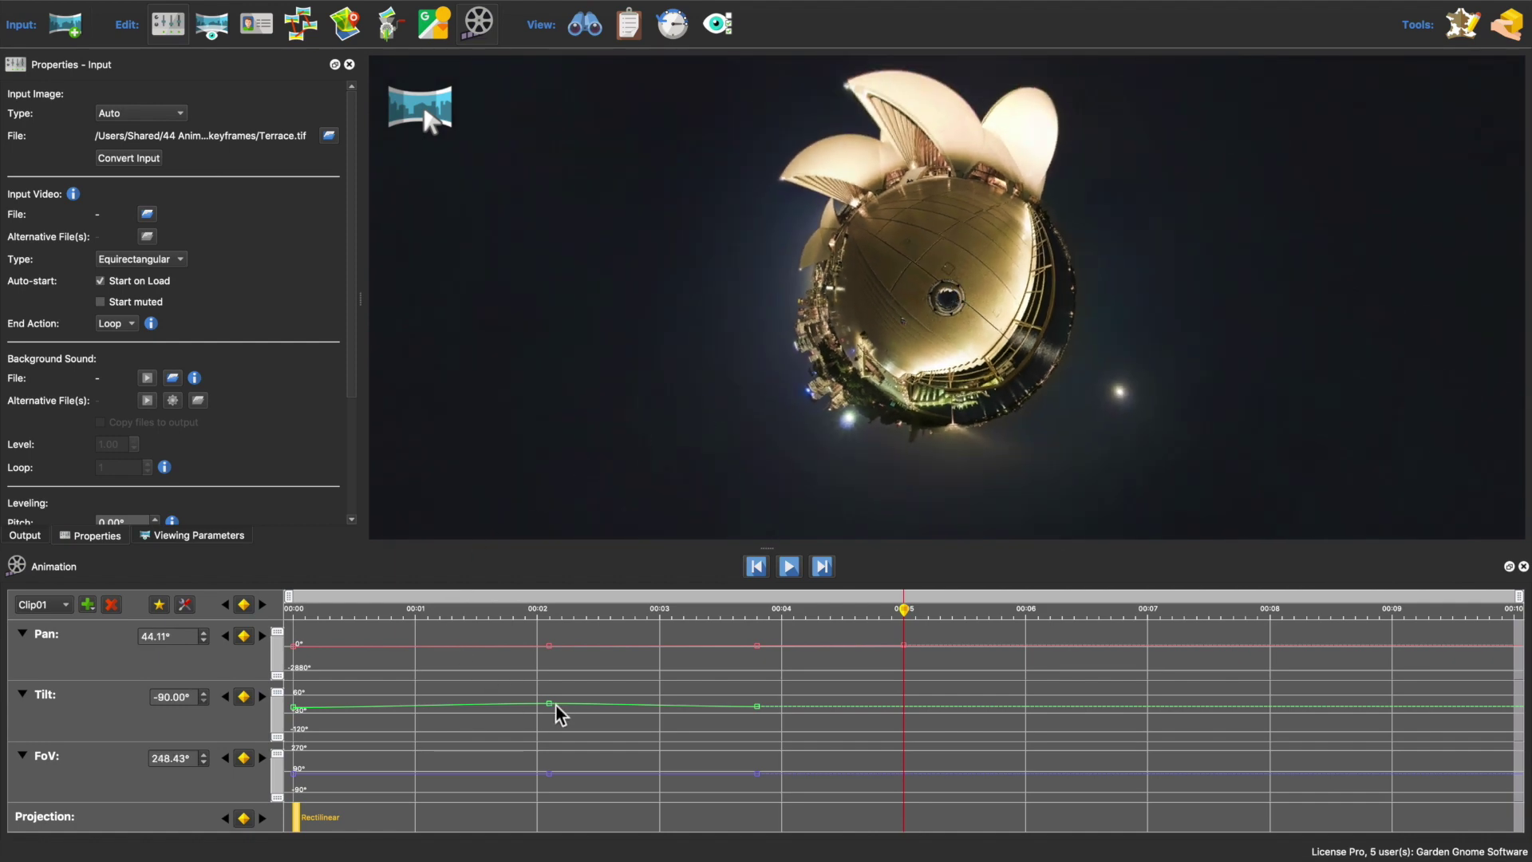
left_click(243, 607)
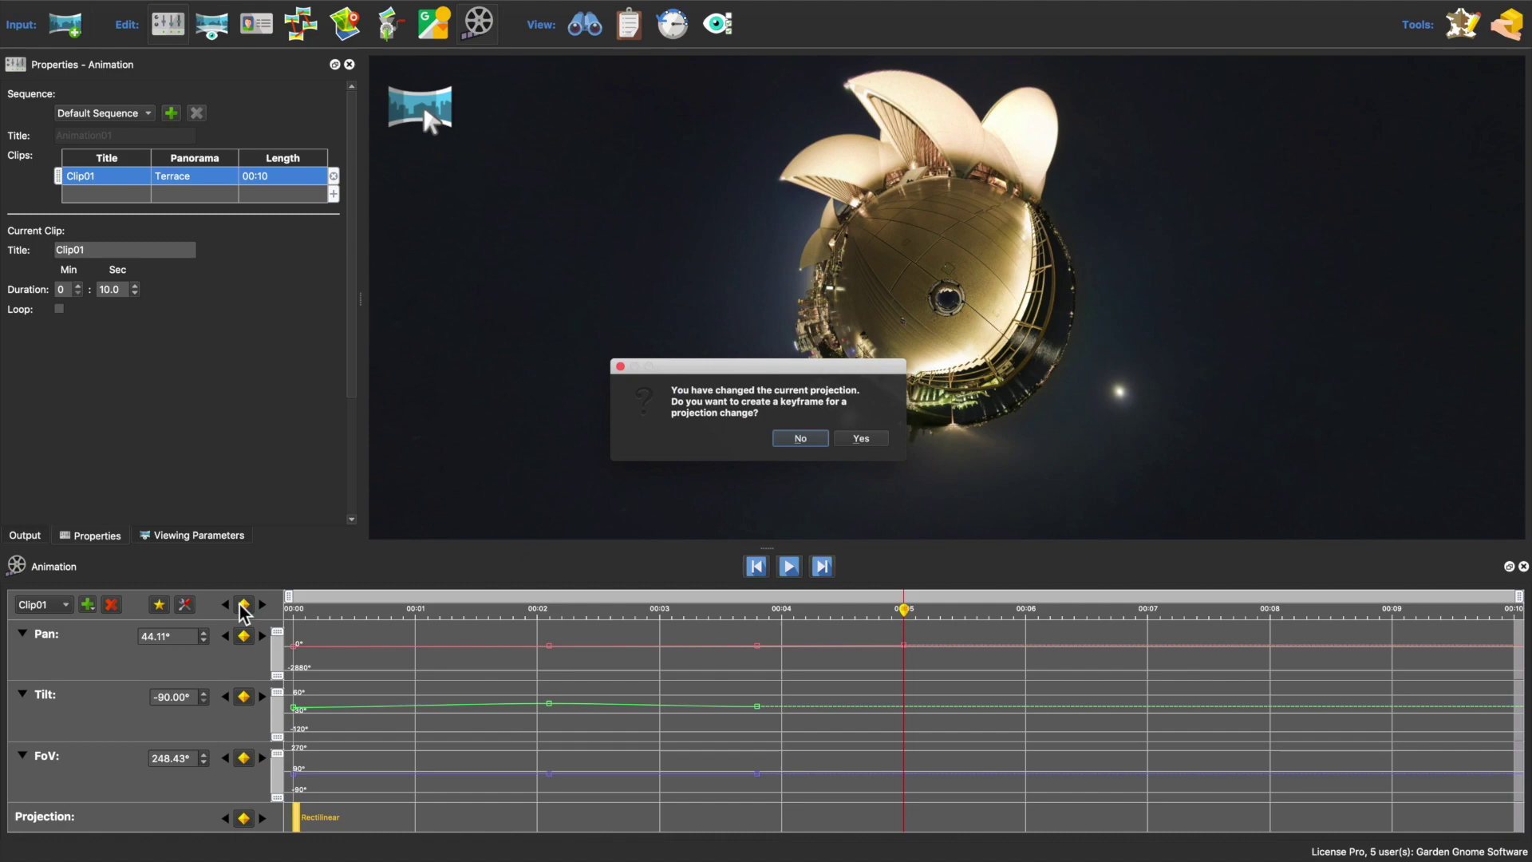
left_click(878, 448)
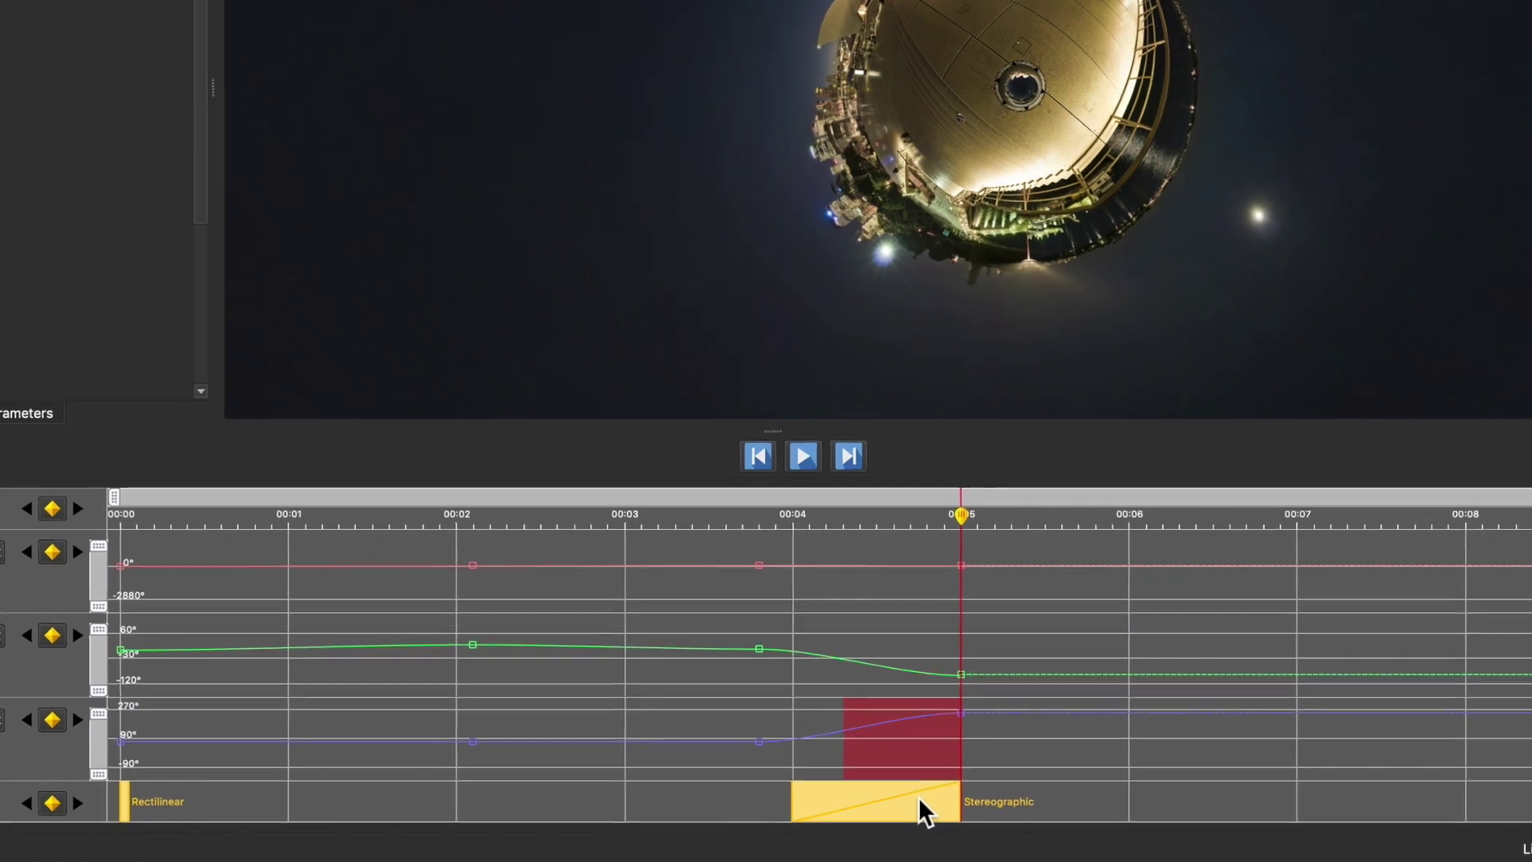
left_click(945, 734)
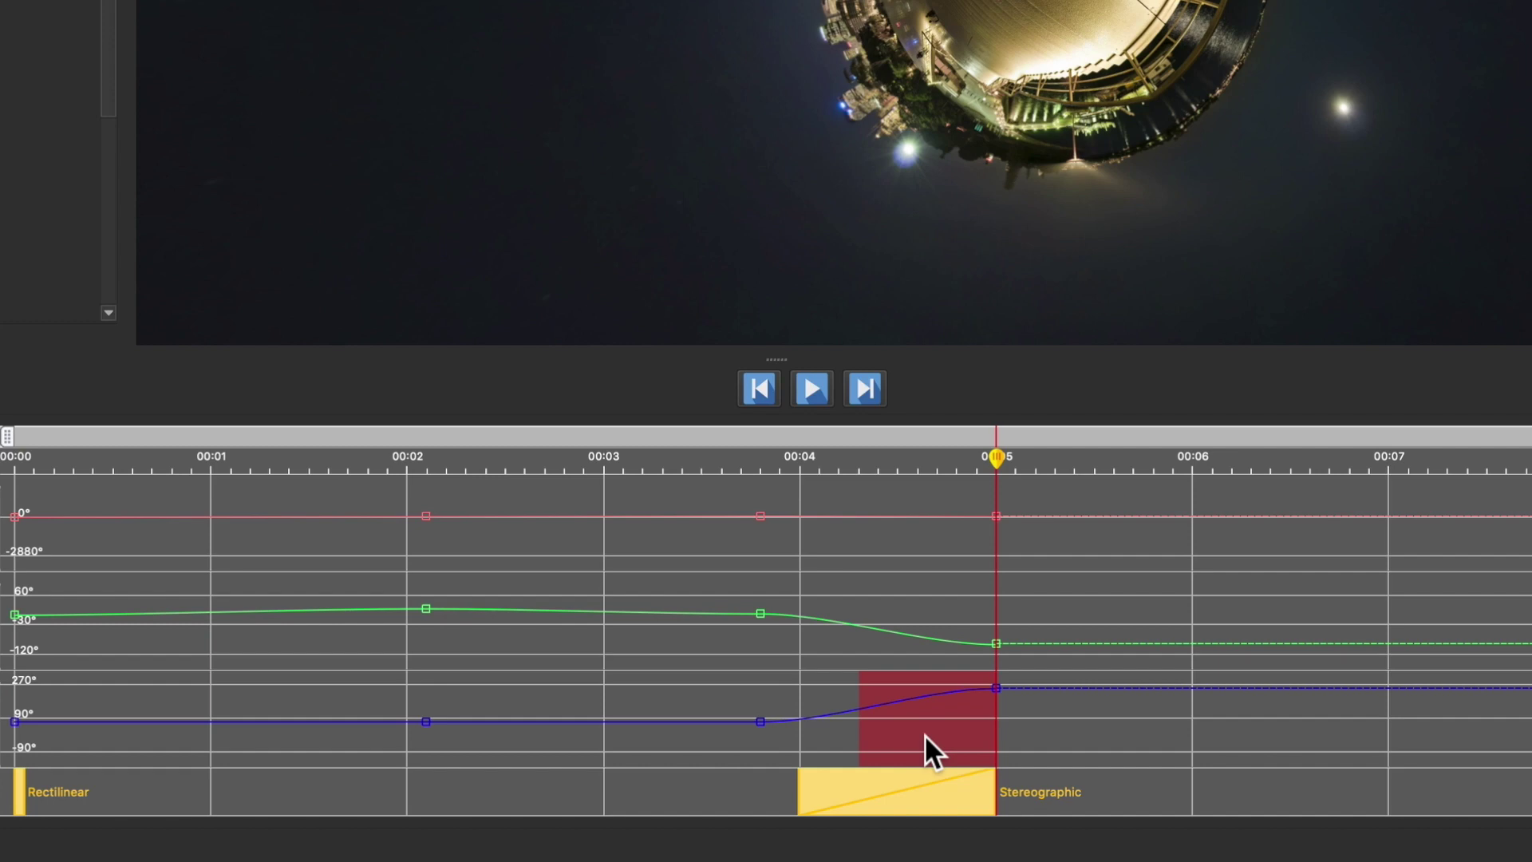
left_click_drag(973, 809, 816, 804)
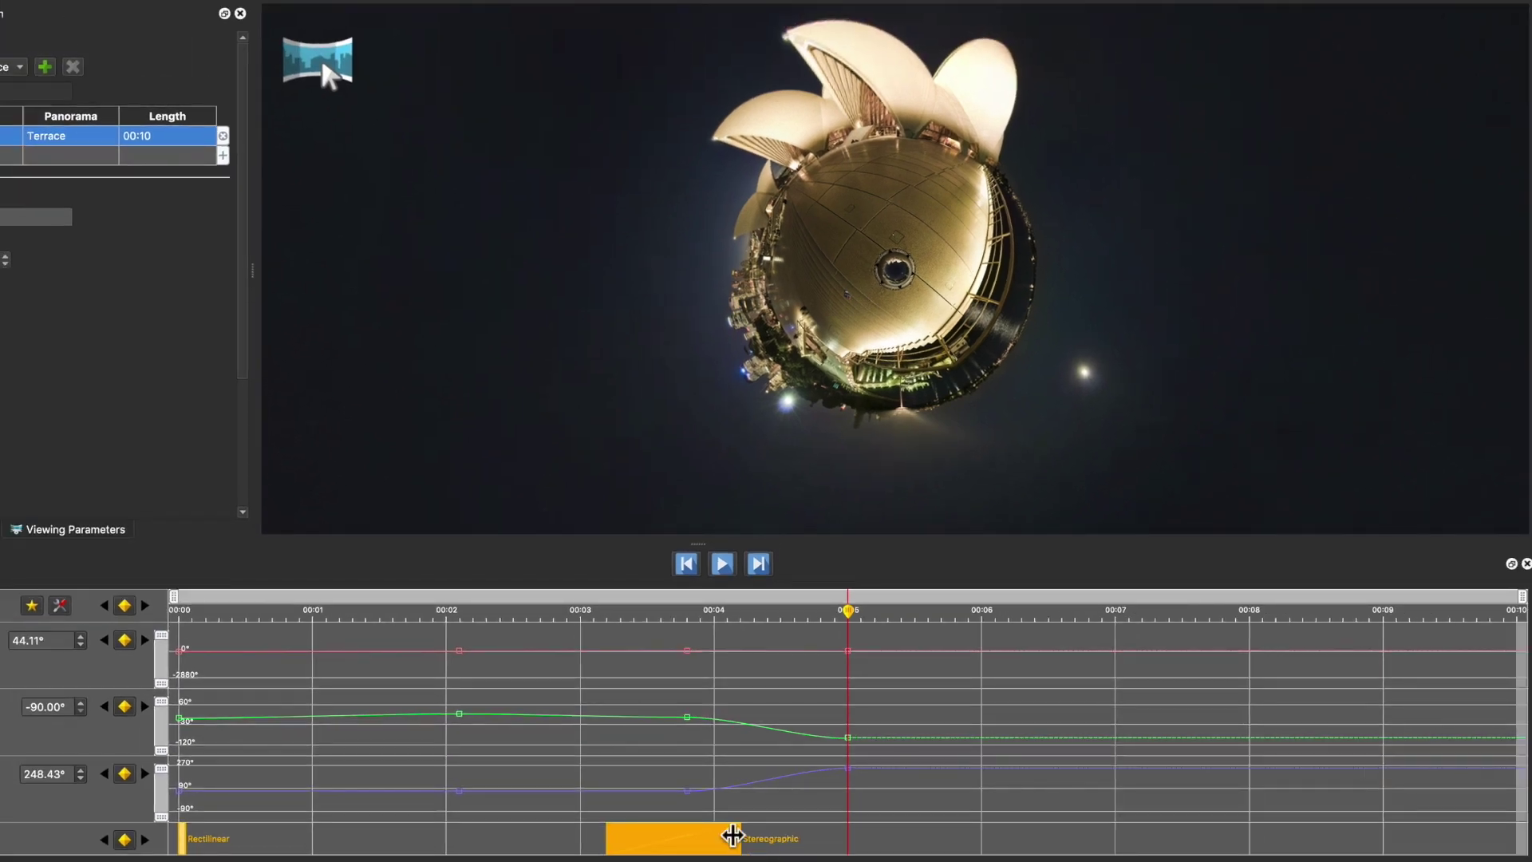
Step: Play the clip and stop the playhead at about 00:06.3
left_click(605, 624)
key("space")
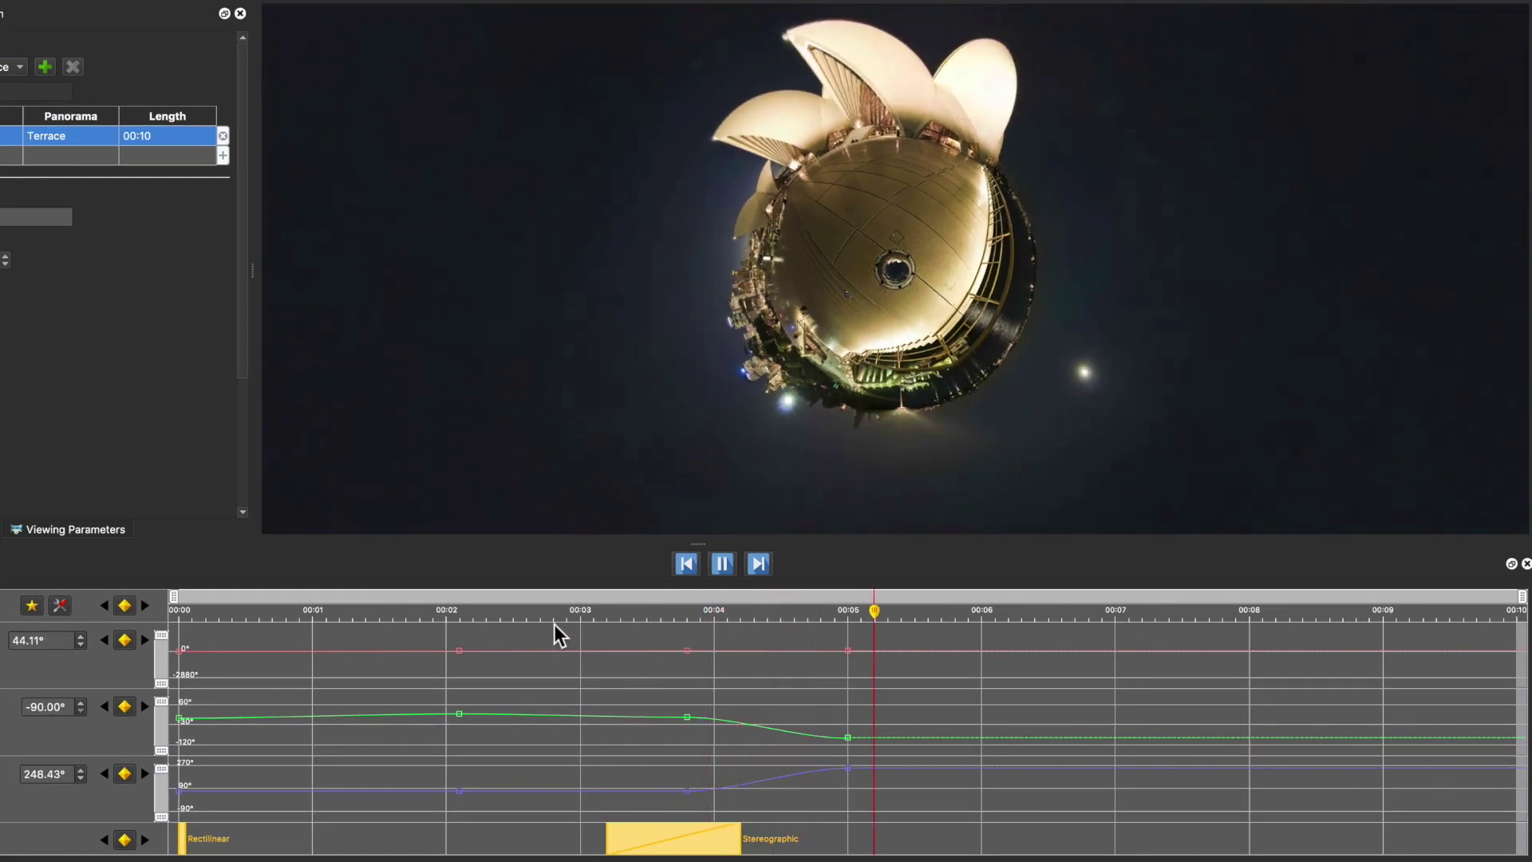
key("space")
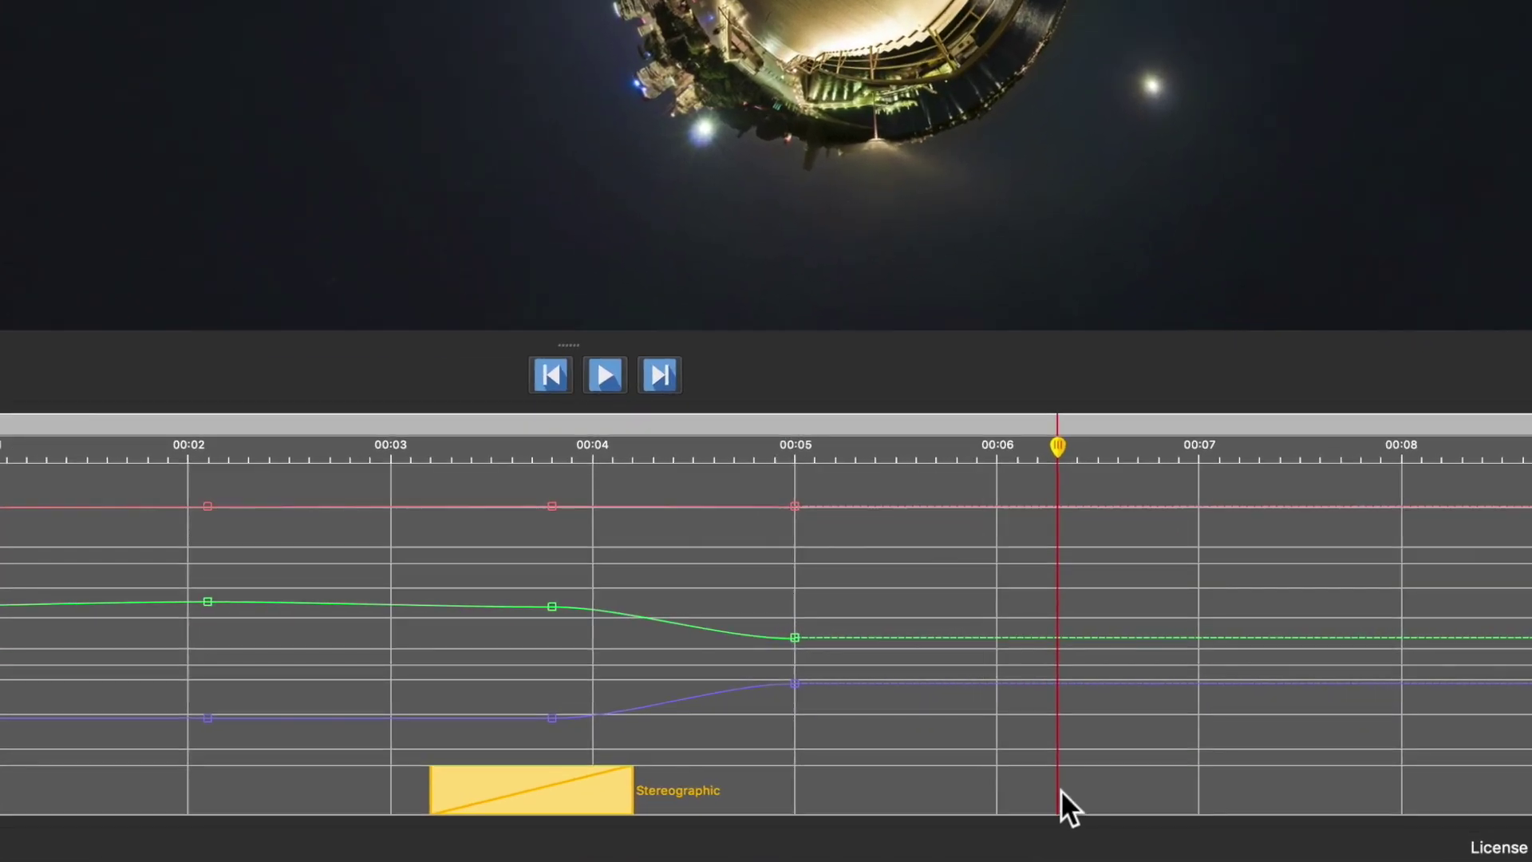
Step: Insert a projection change at the playhead that switches to Rectilinear over 1.0 sec
double_click(1042, 812)
left_click(1290, 621)
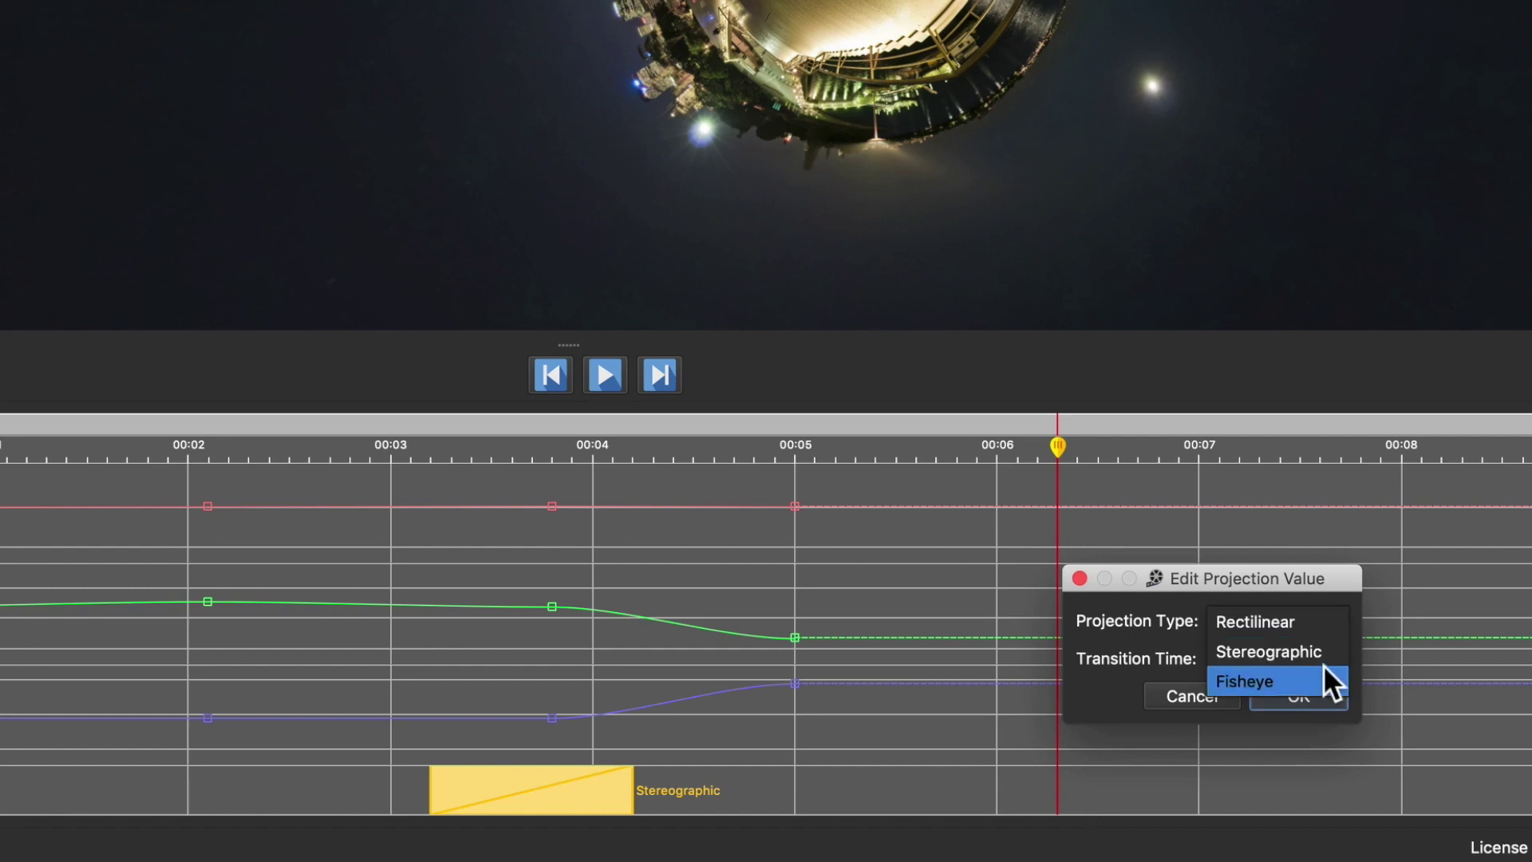
left_click(1325, 621)
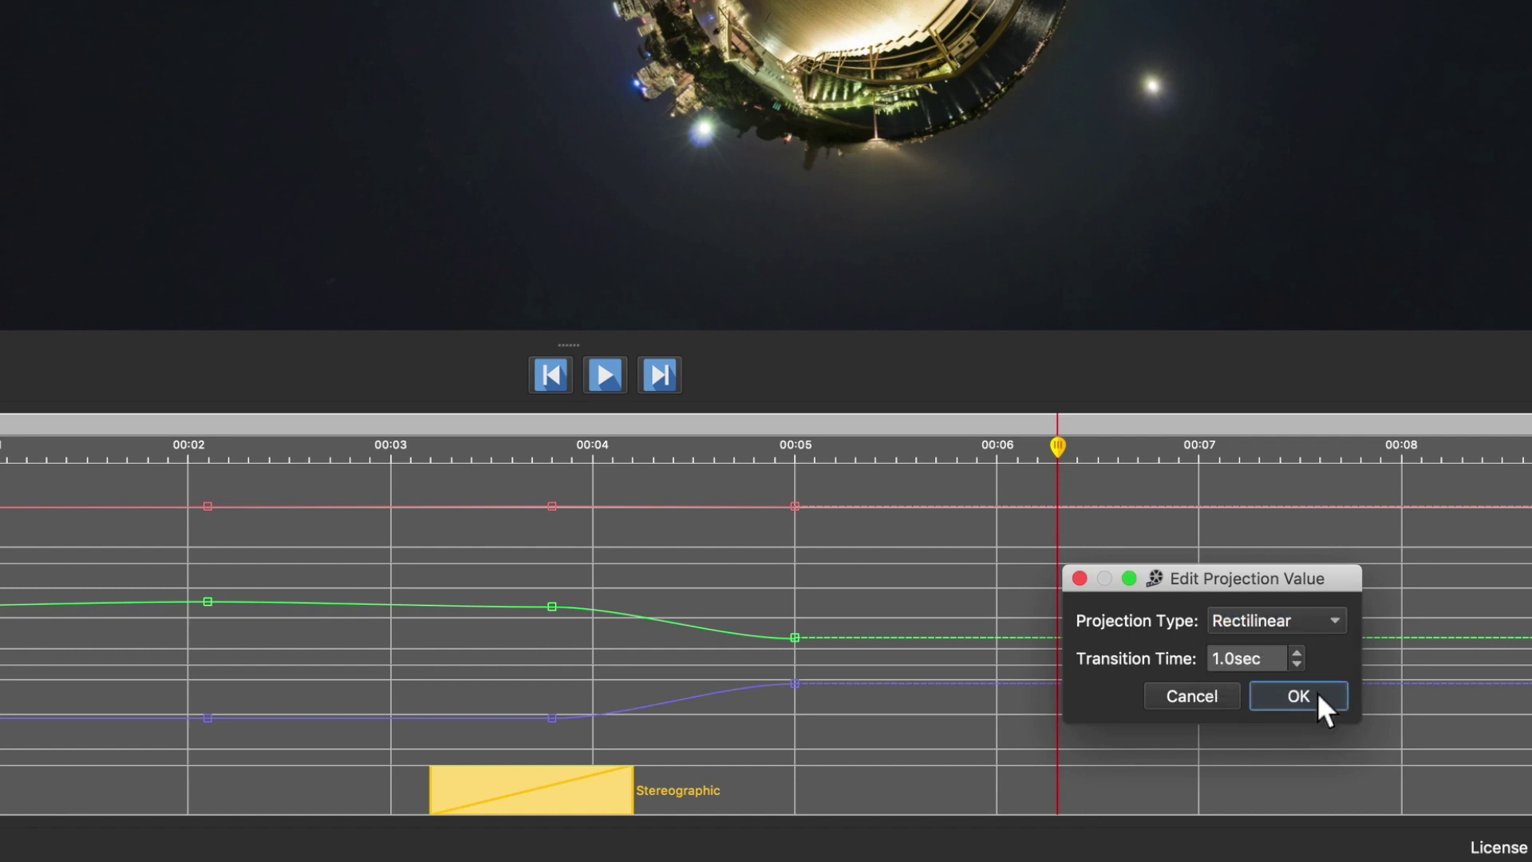
left_click(1315, 696)
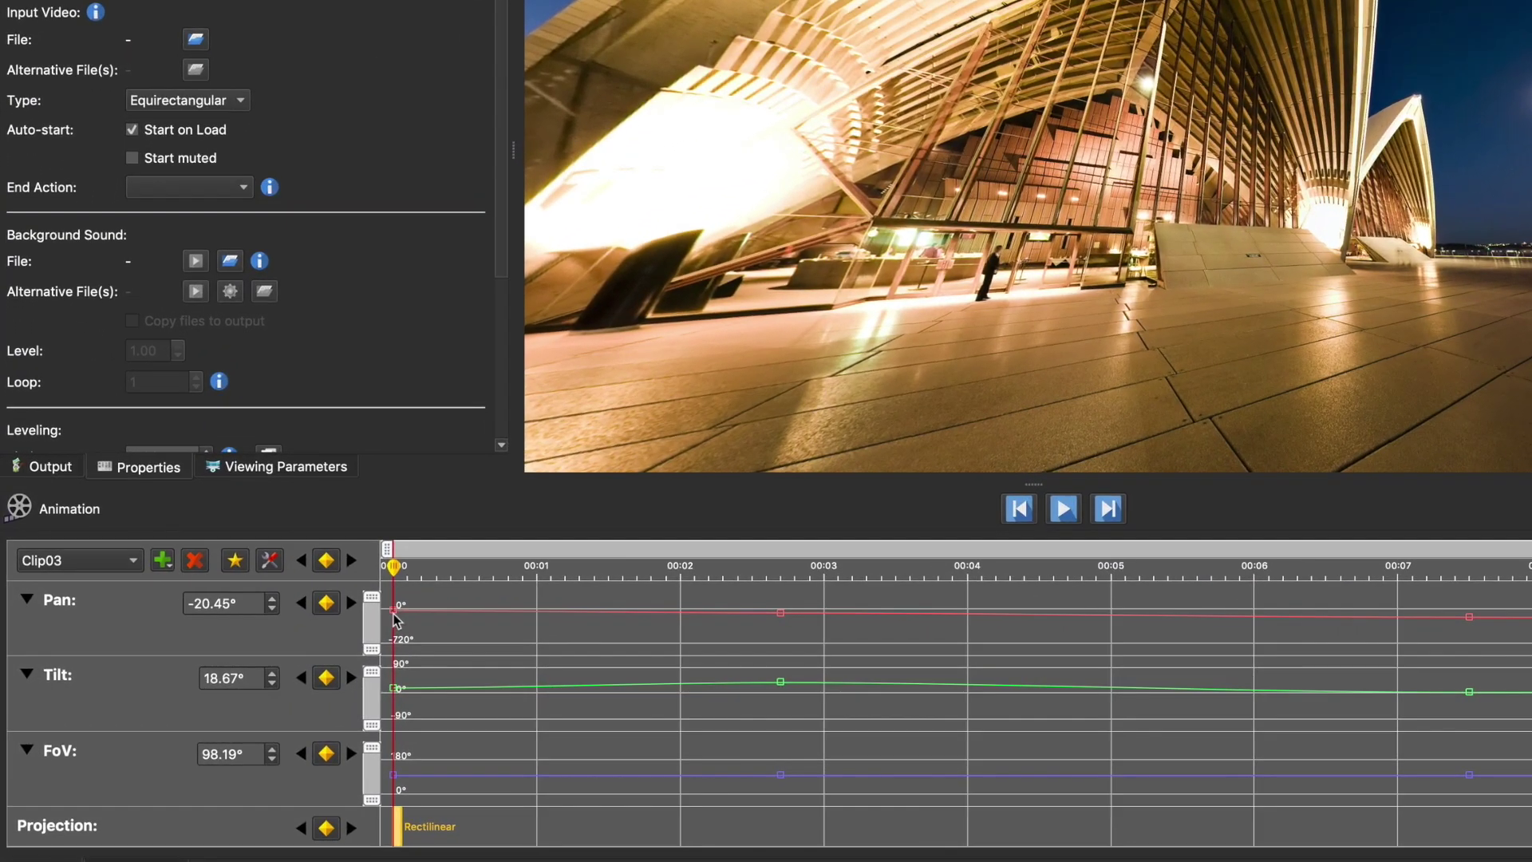
Step: Bend the Pan curve at the 00:02.7 keyframe by dragging both of its Bezier handles
right_click(394, 615)
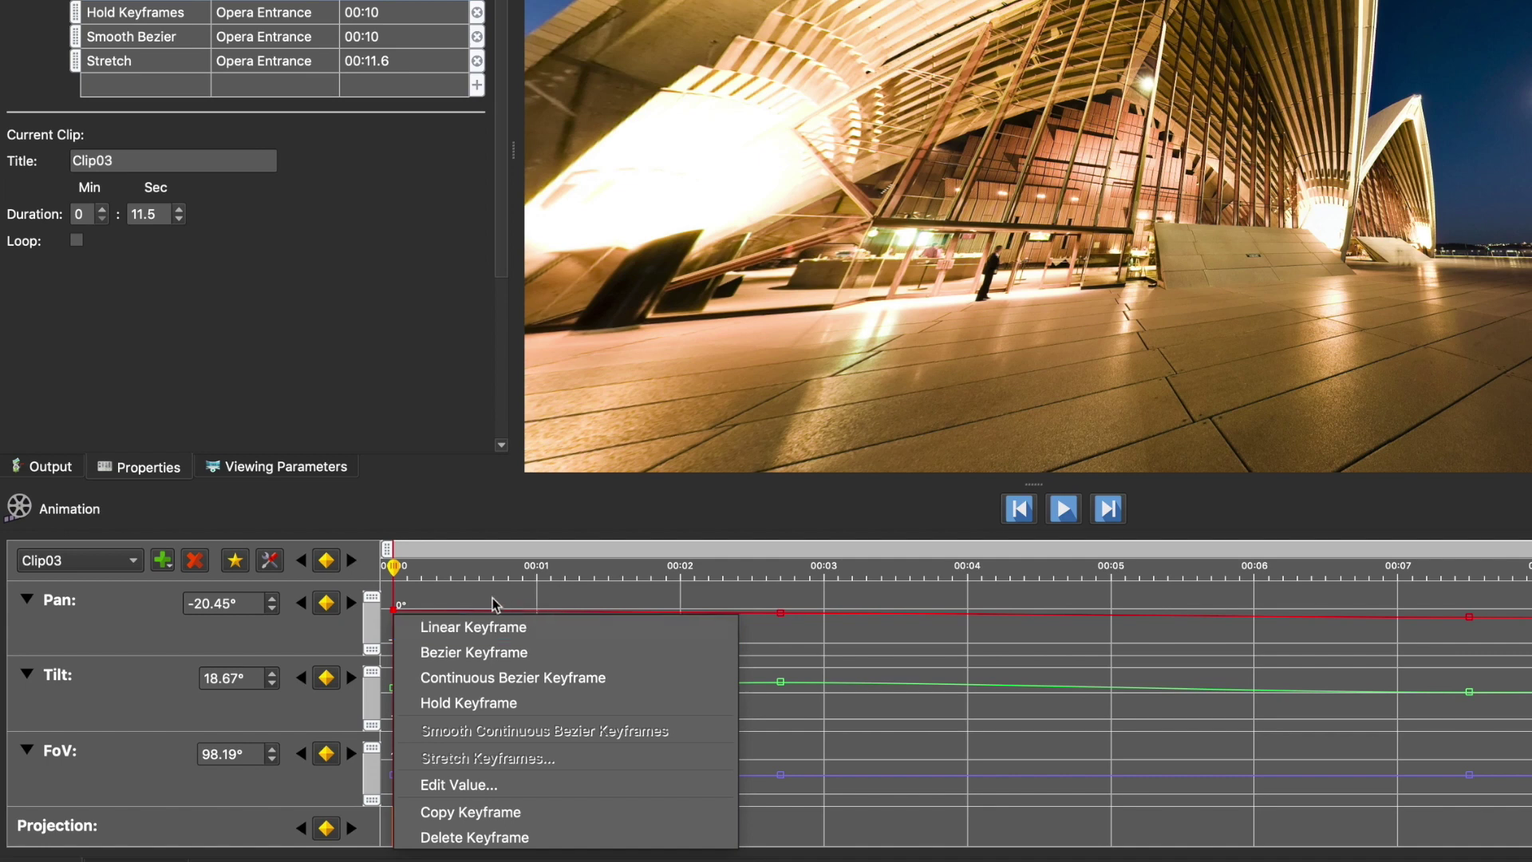
left_click(397, 610)
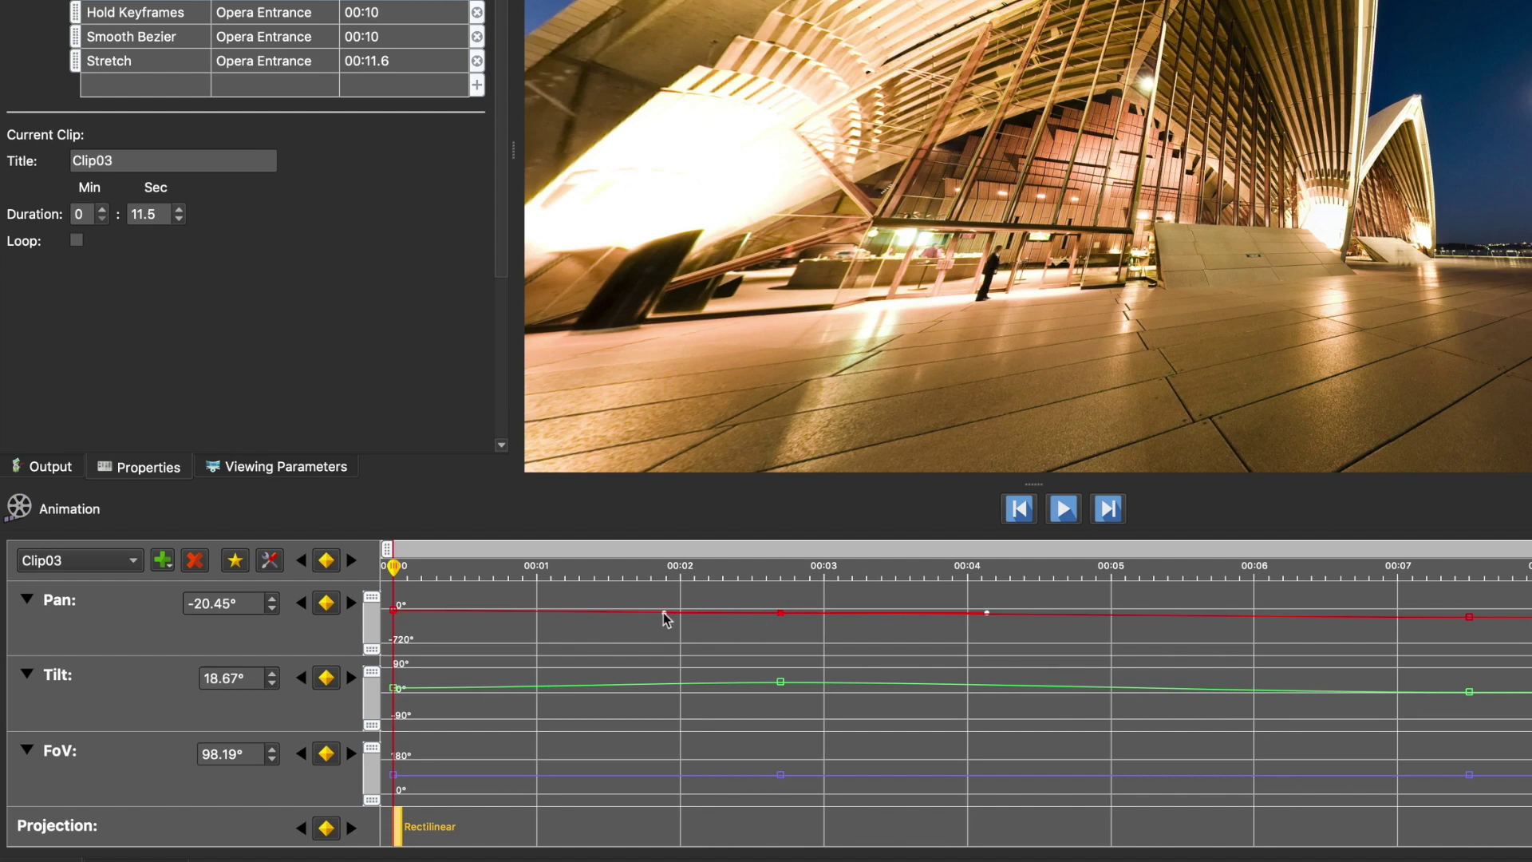
mouse_move(662, 611)
left_mouse_down()
mouse_move(664, 626)
mouse_move(671, 608)
left_mouse_up()
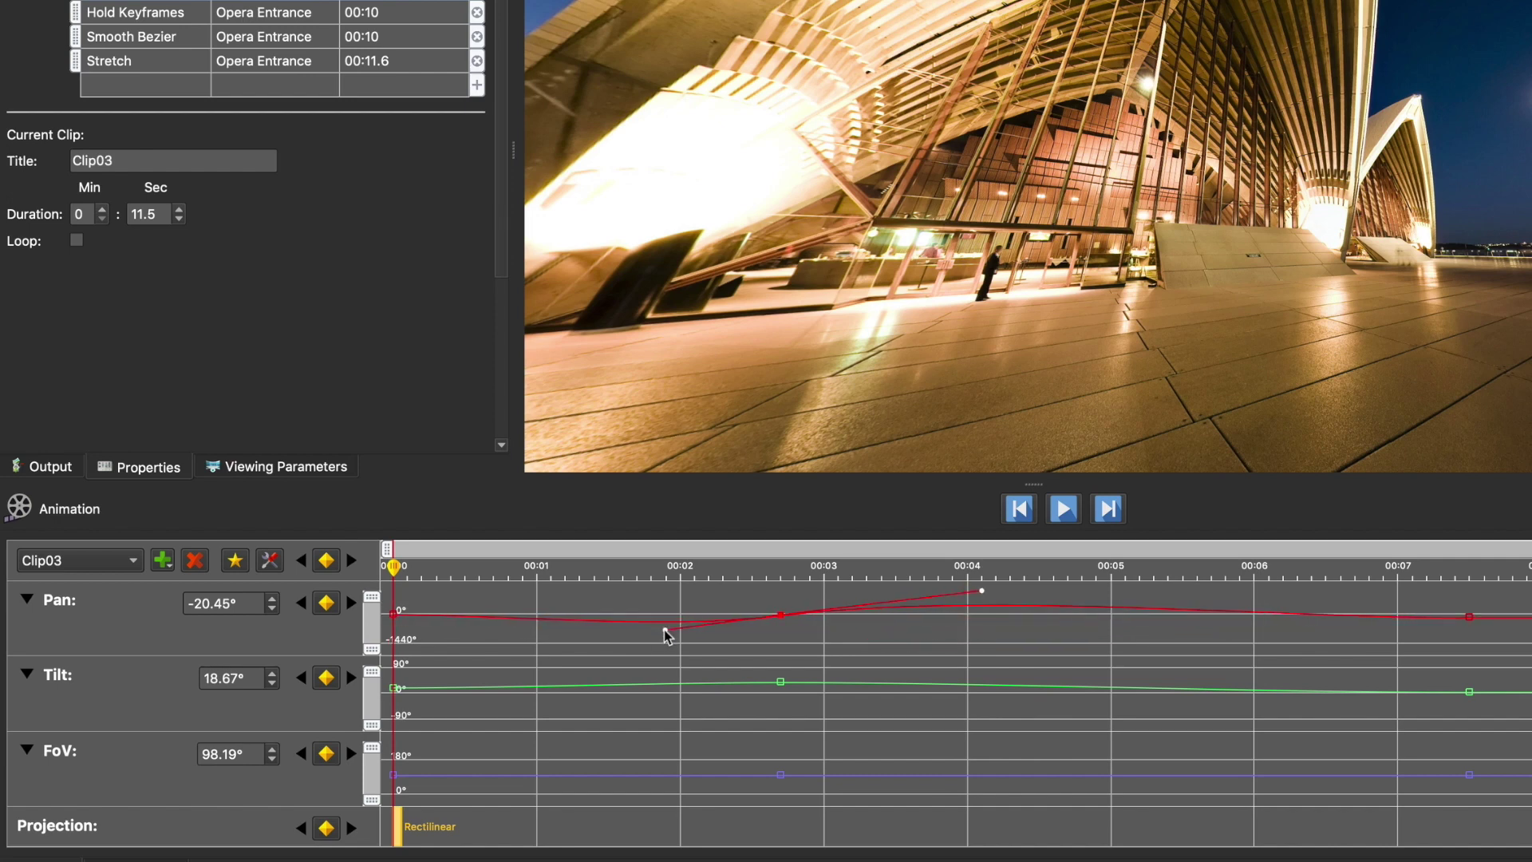
left_click_drag(664, 629, 691, 611)
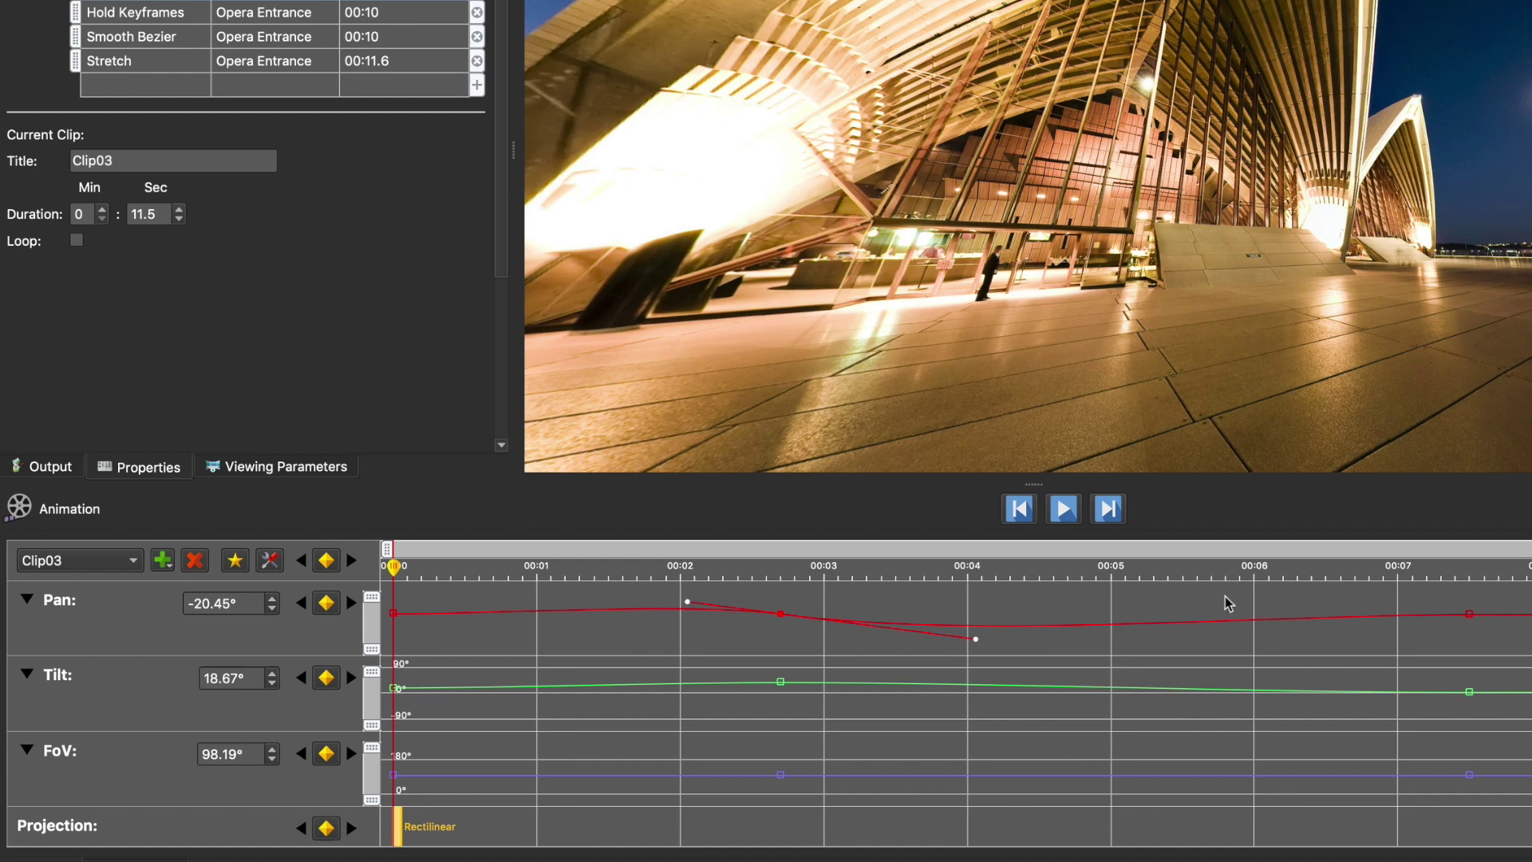
Step: Make the 00:02.7 Tilt keyframe Bezier, bending the curve up after it and down before it
left_click(781, 683)
right_click(782, 683)
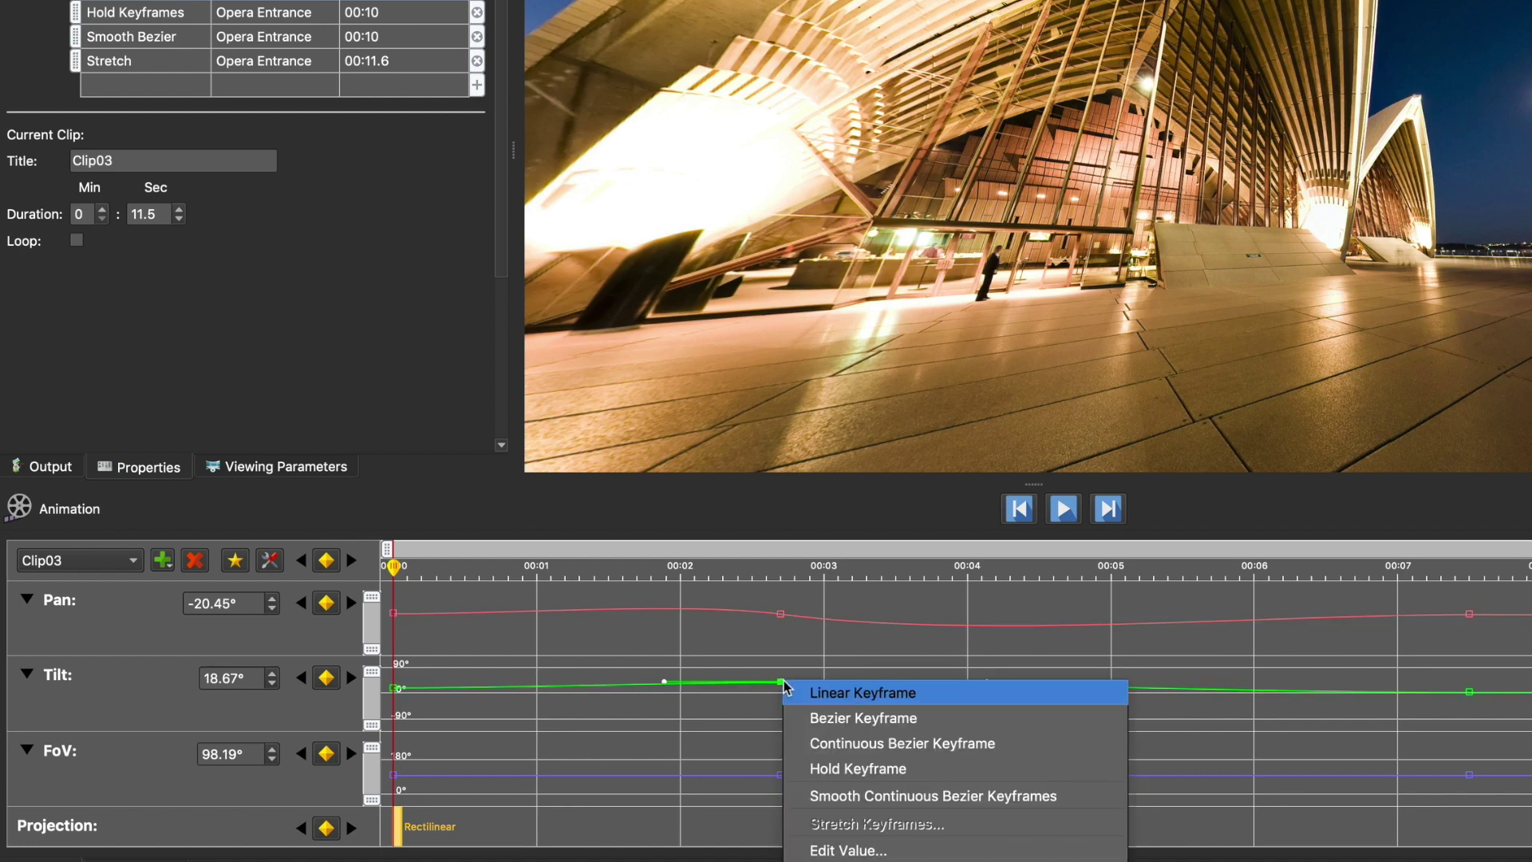
left_click(805, 718)
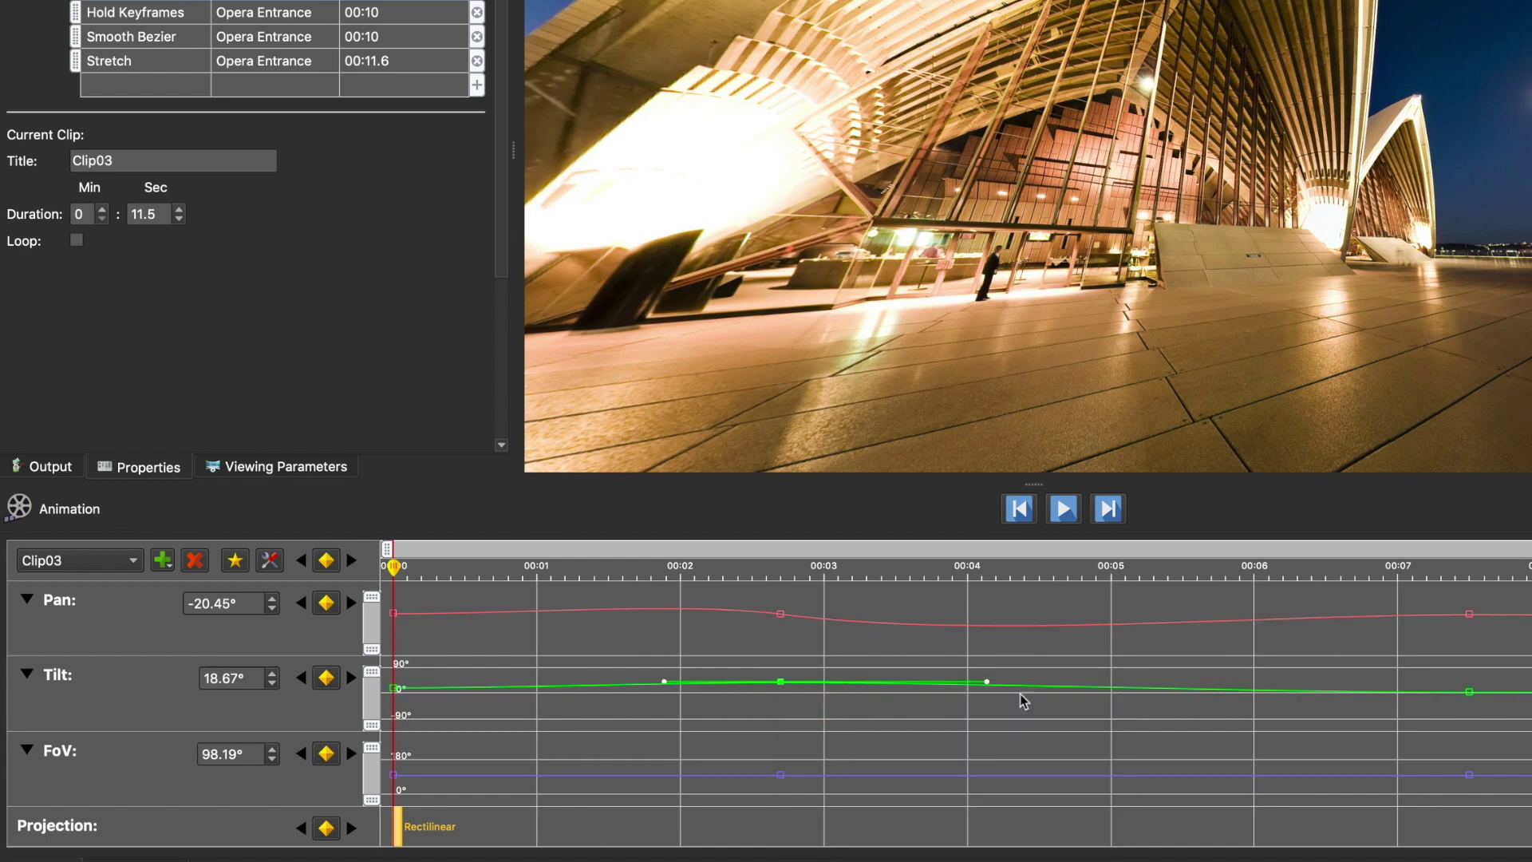
mouse_move(987, 683)
left_mouse_down()
mouse_move(978, 609)
mouse_move(984, 687)
mouse_move(981, 670)
left_mouse_up()
left_click_drag(667, 689, 684, 720)
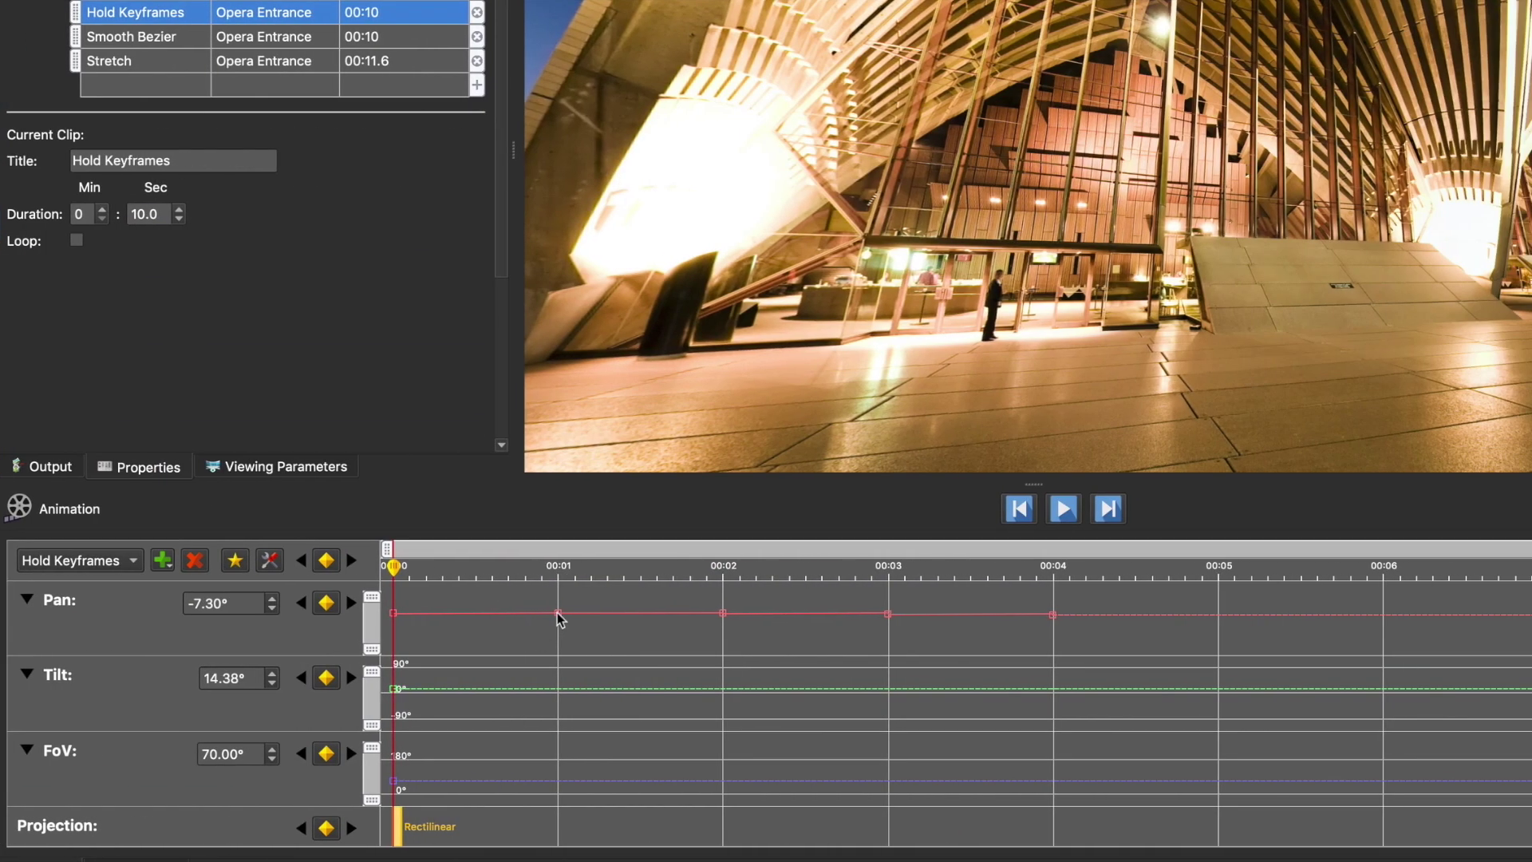
Step: Check a Hold Keyframes Pan keyframe's type, then play the clip and stop at −266.60° Pan
right_click(458, 613)
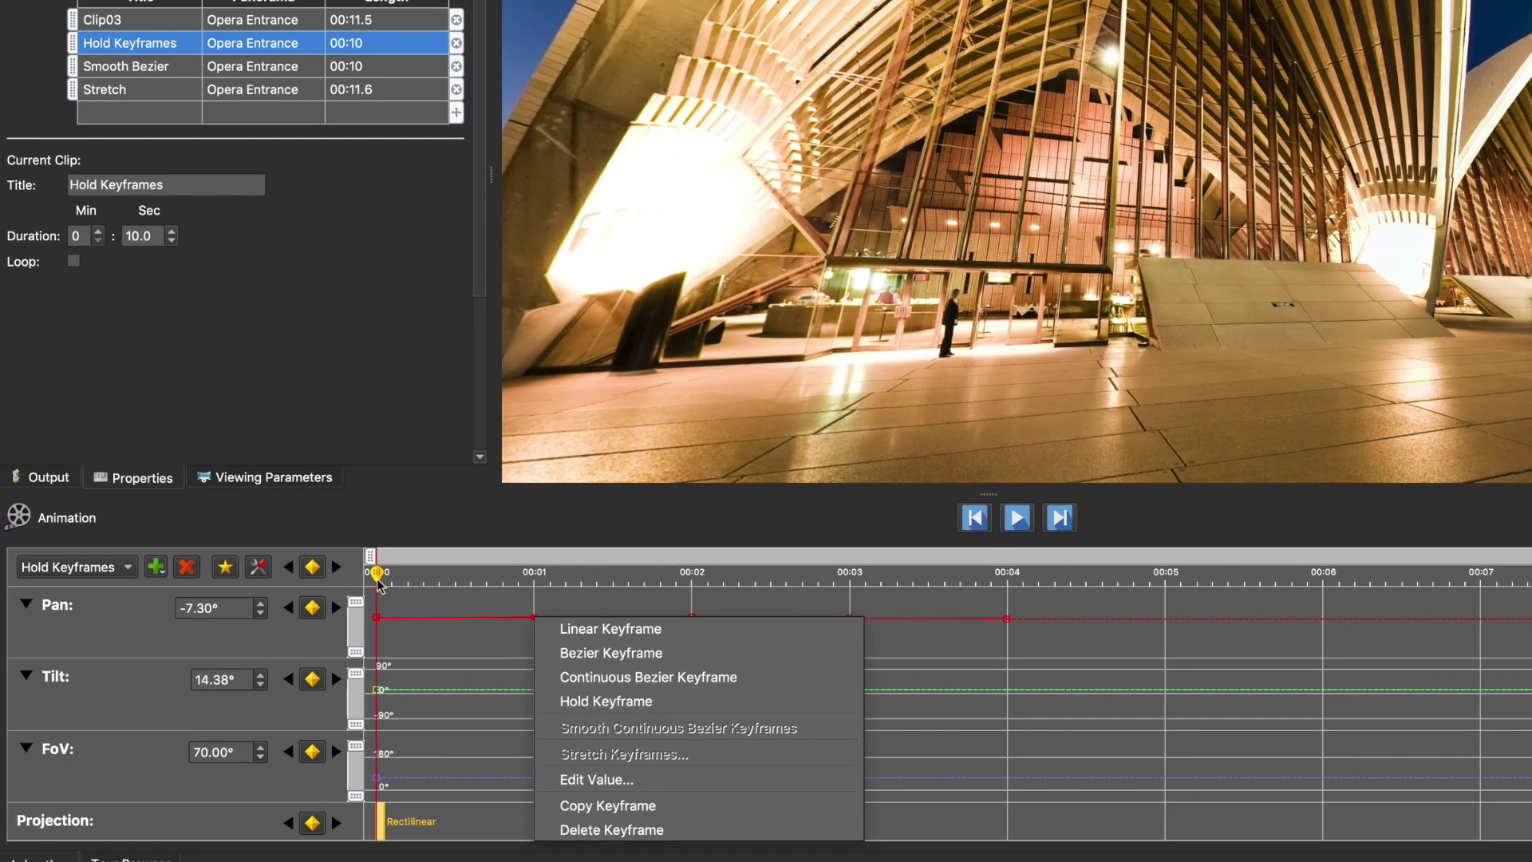
left_click(395, 575)
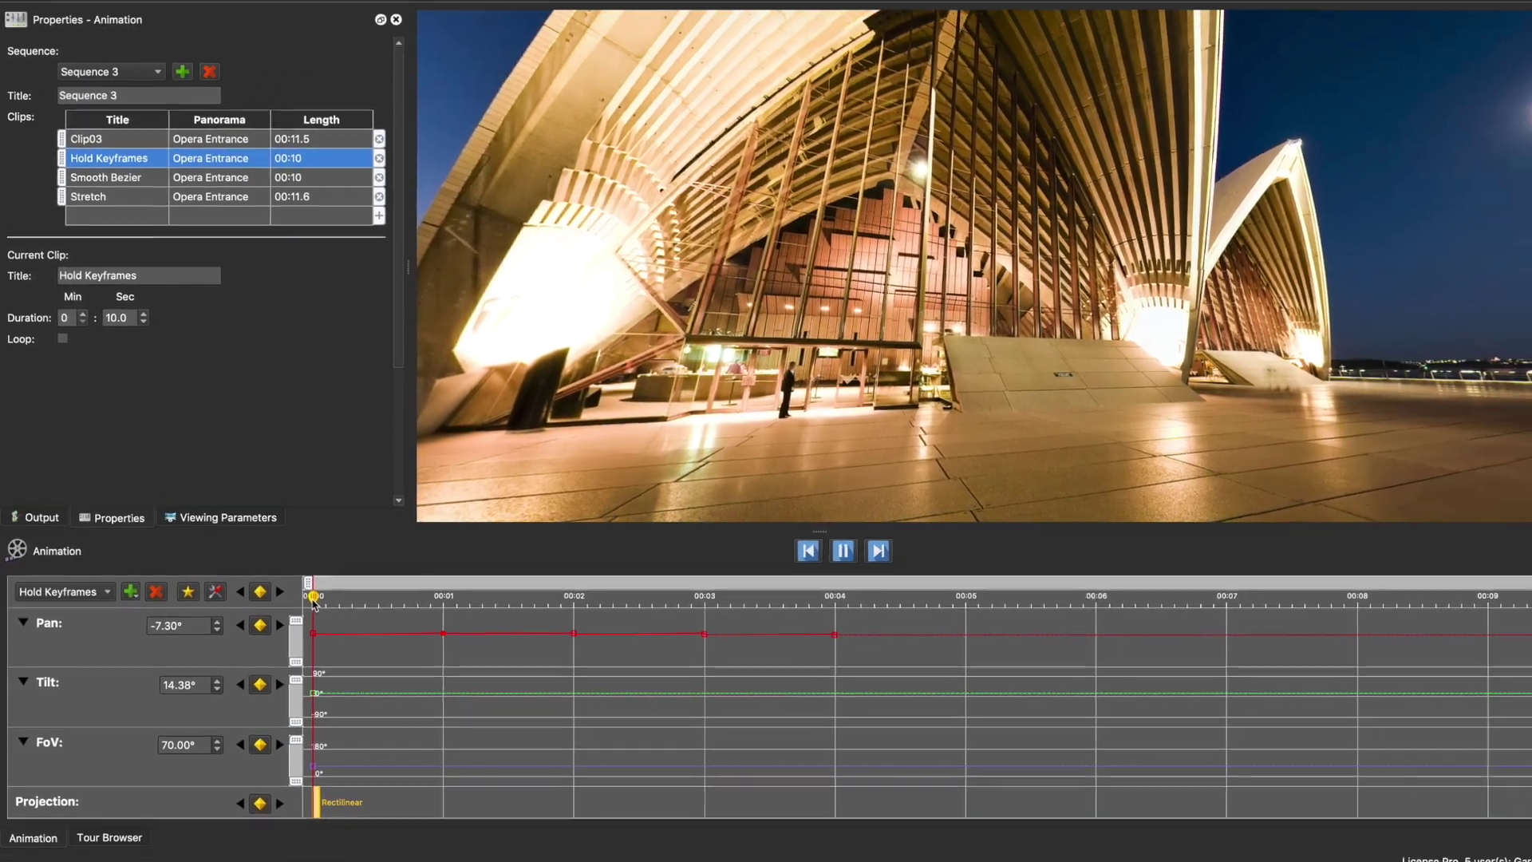
key("space")
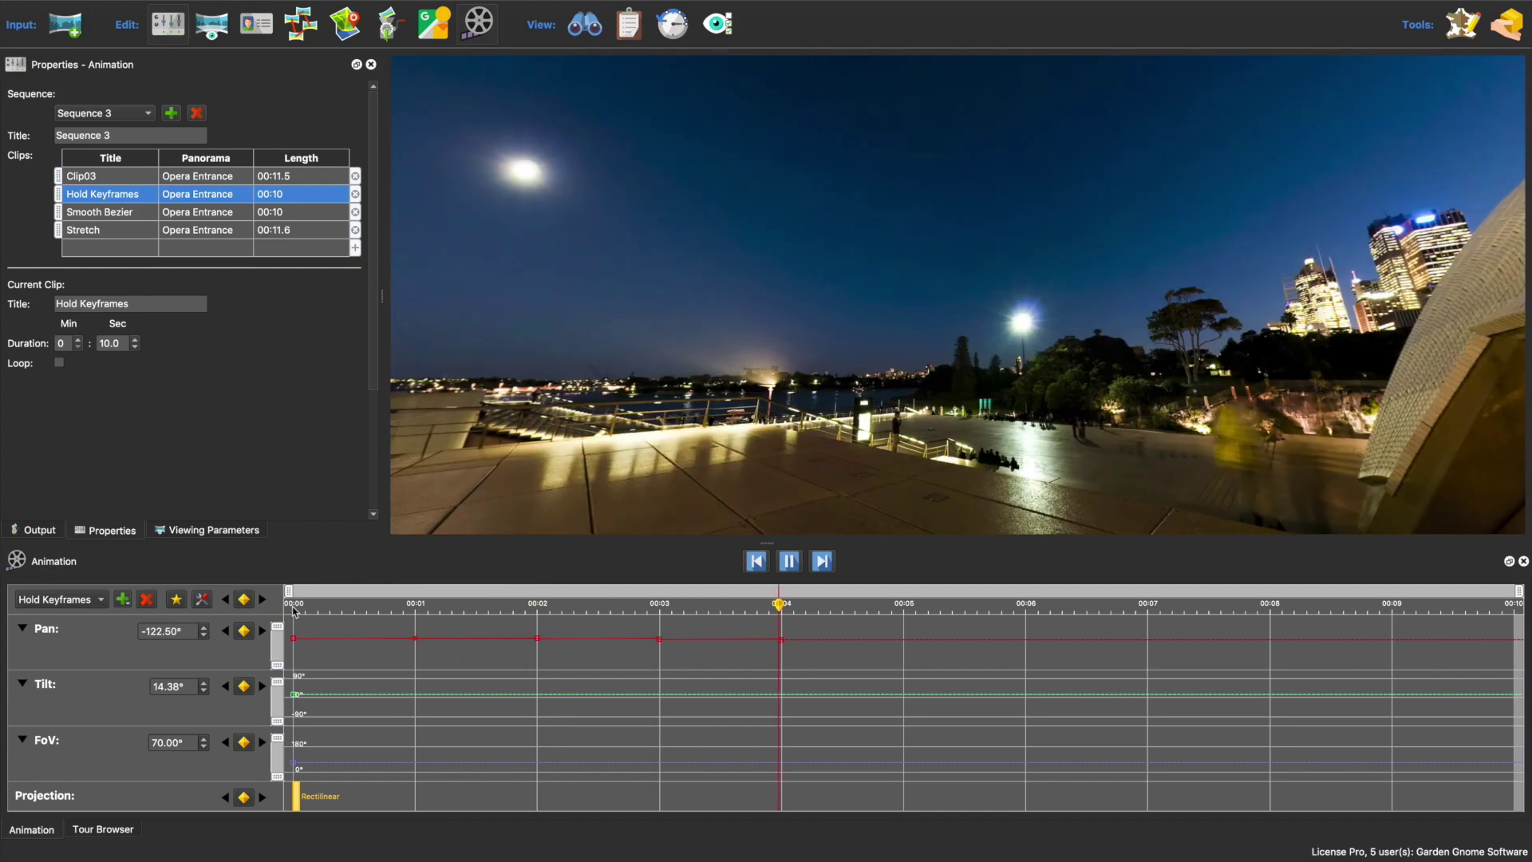
key("space")
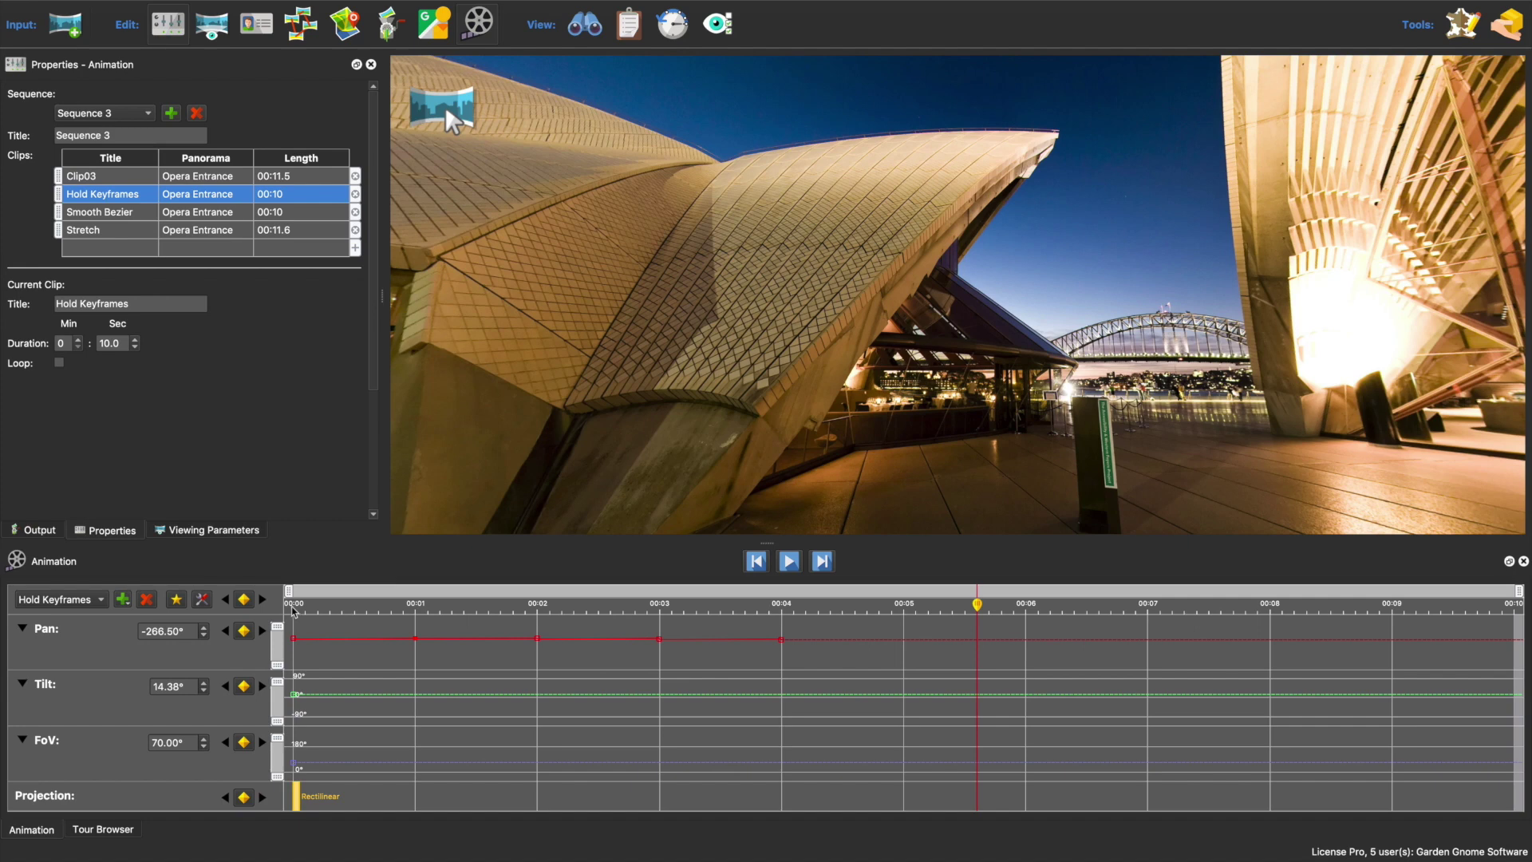
Step: Open the Smooth Bezier clip, check its Tilt keyframe type, and play it without smoothing
left_click(119, 212)
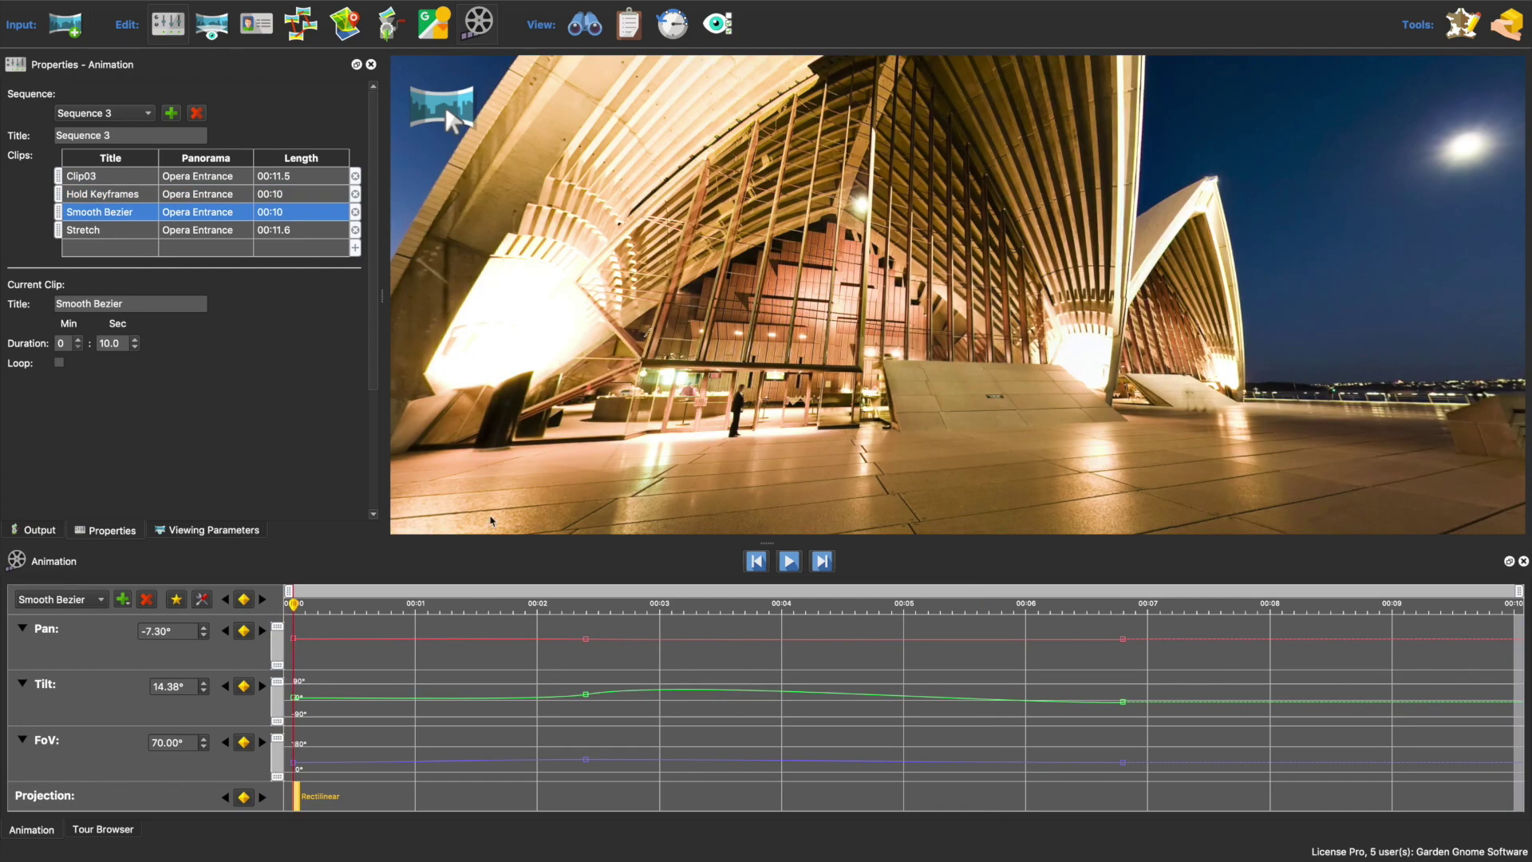
right_click(587, 698)
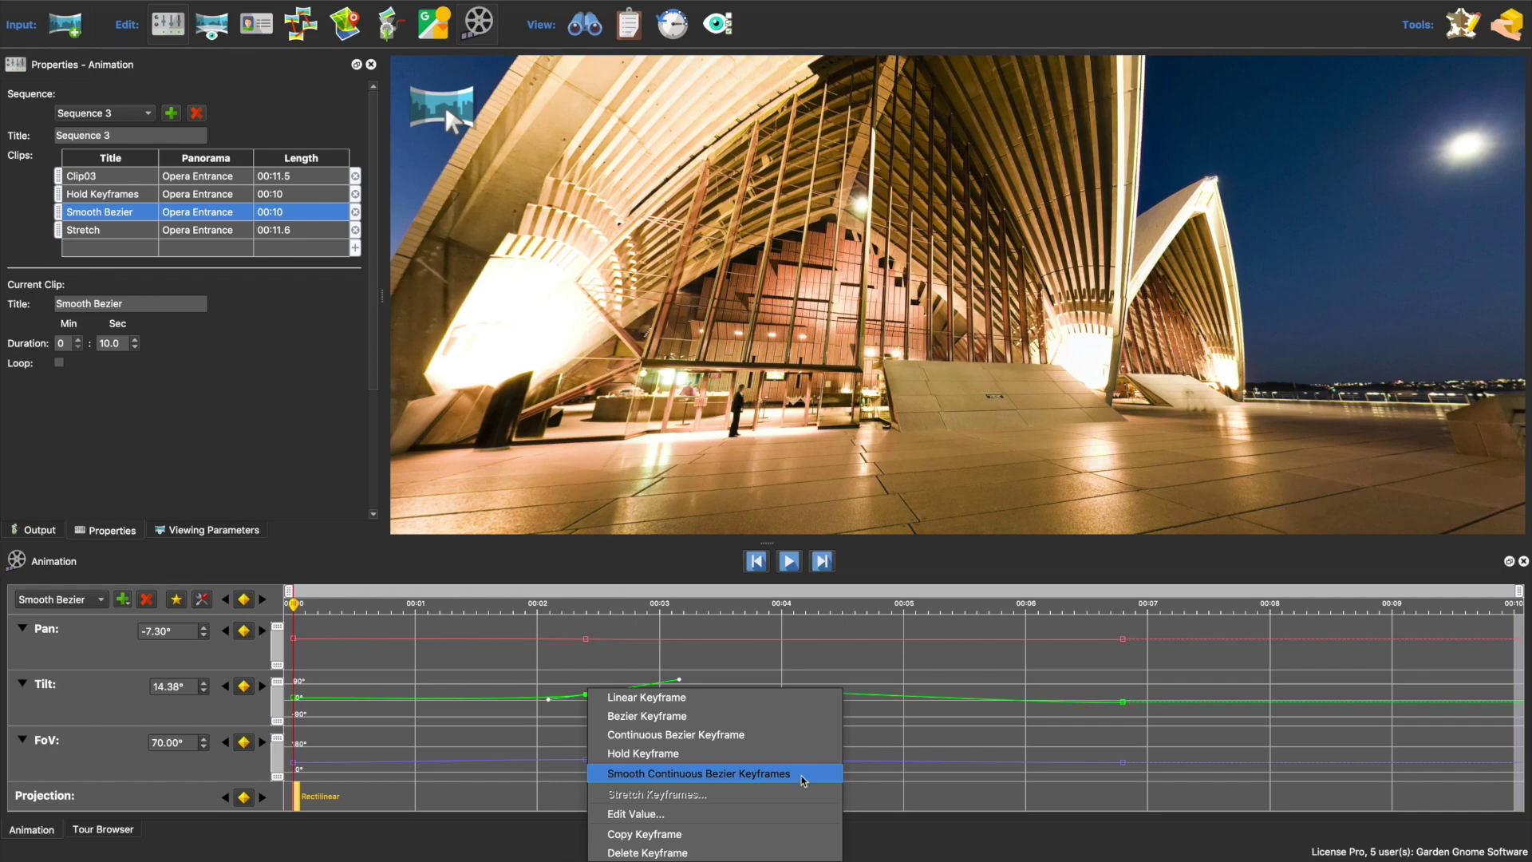
left_click(466, 608)
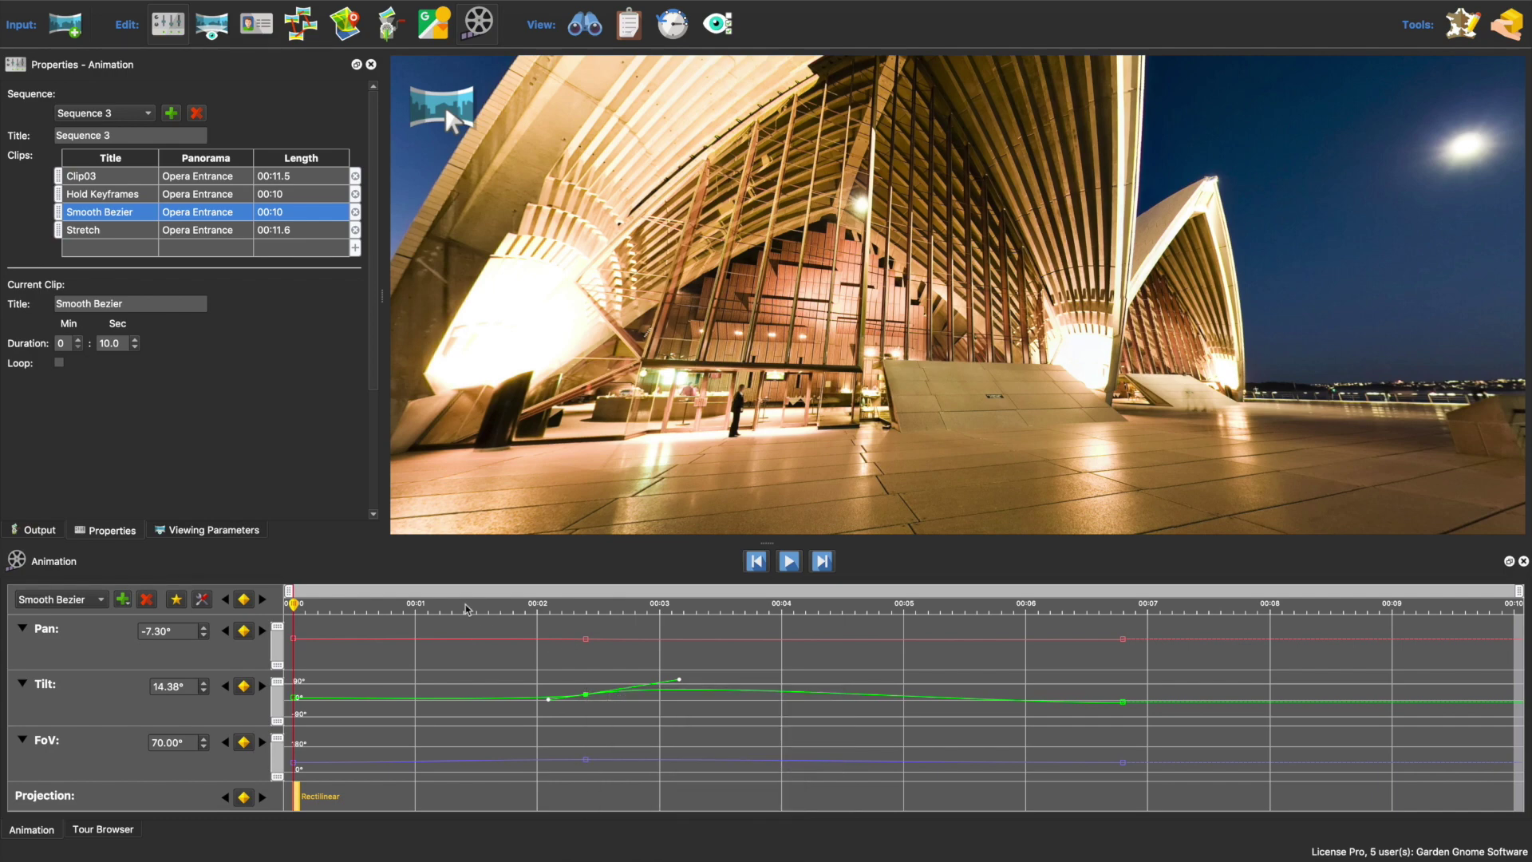
key("space")
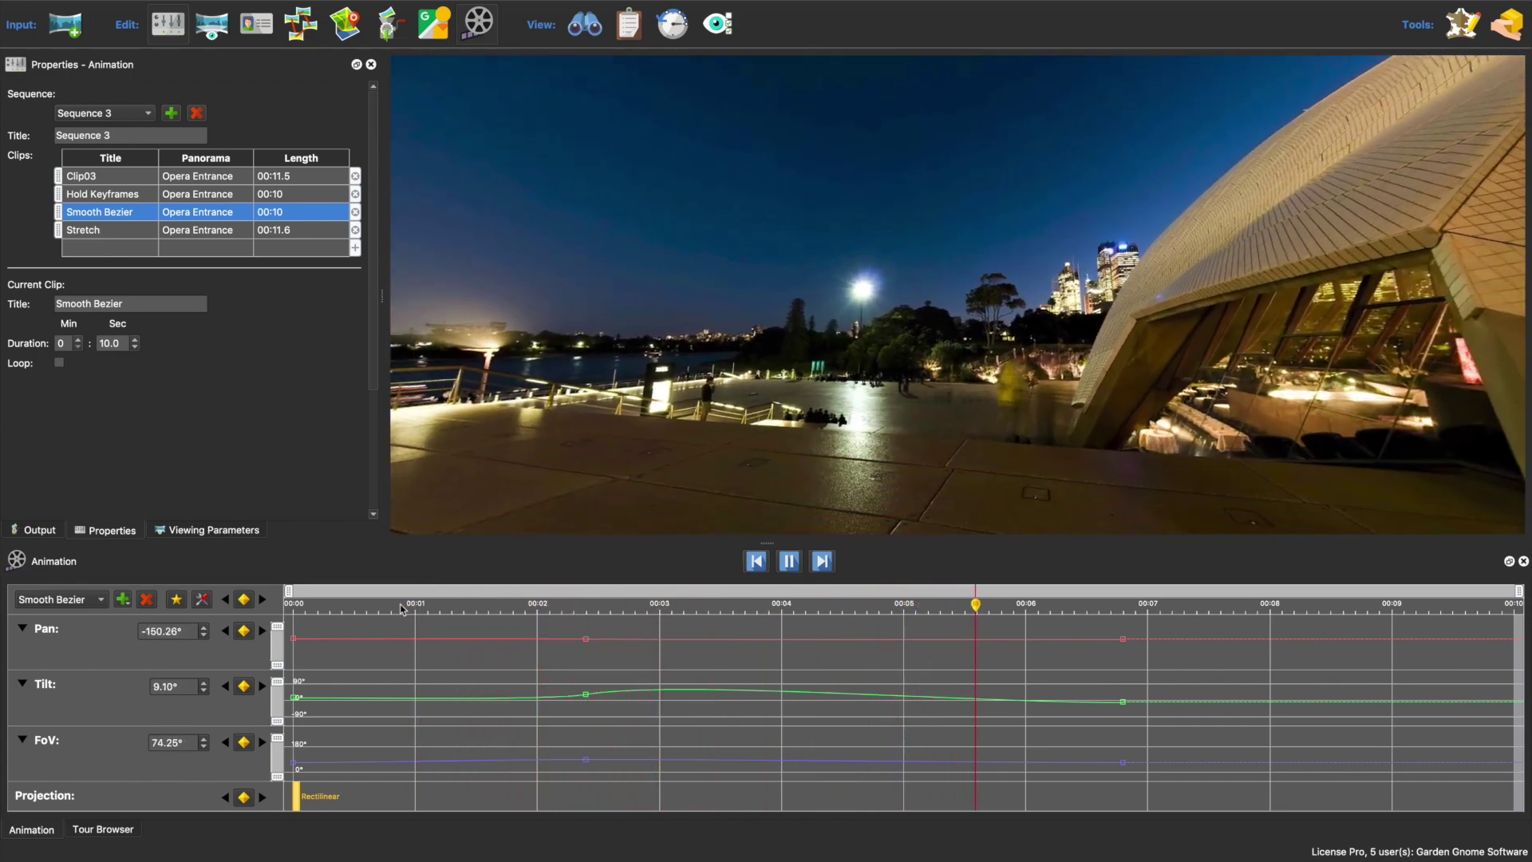
key("space")
Step: Make the Pan, Tilt and FoV keyframes near 0:02.4 Smooth Continuous Bezier and replay from 0:01
left_click_drag(515, 621, 651, 805)
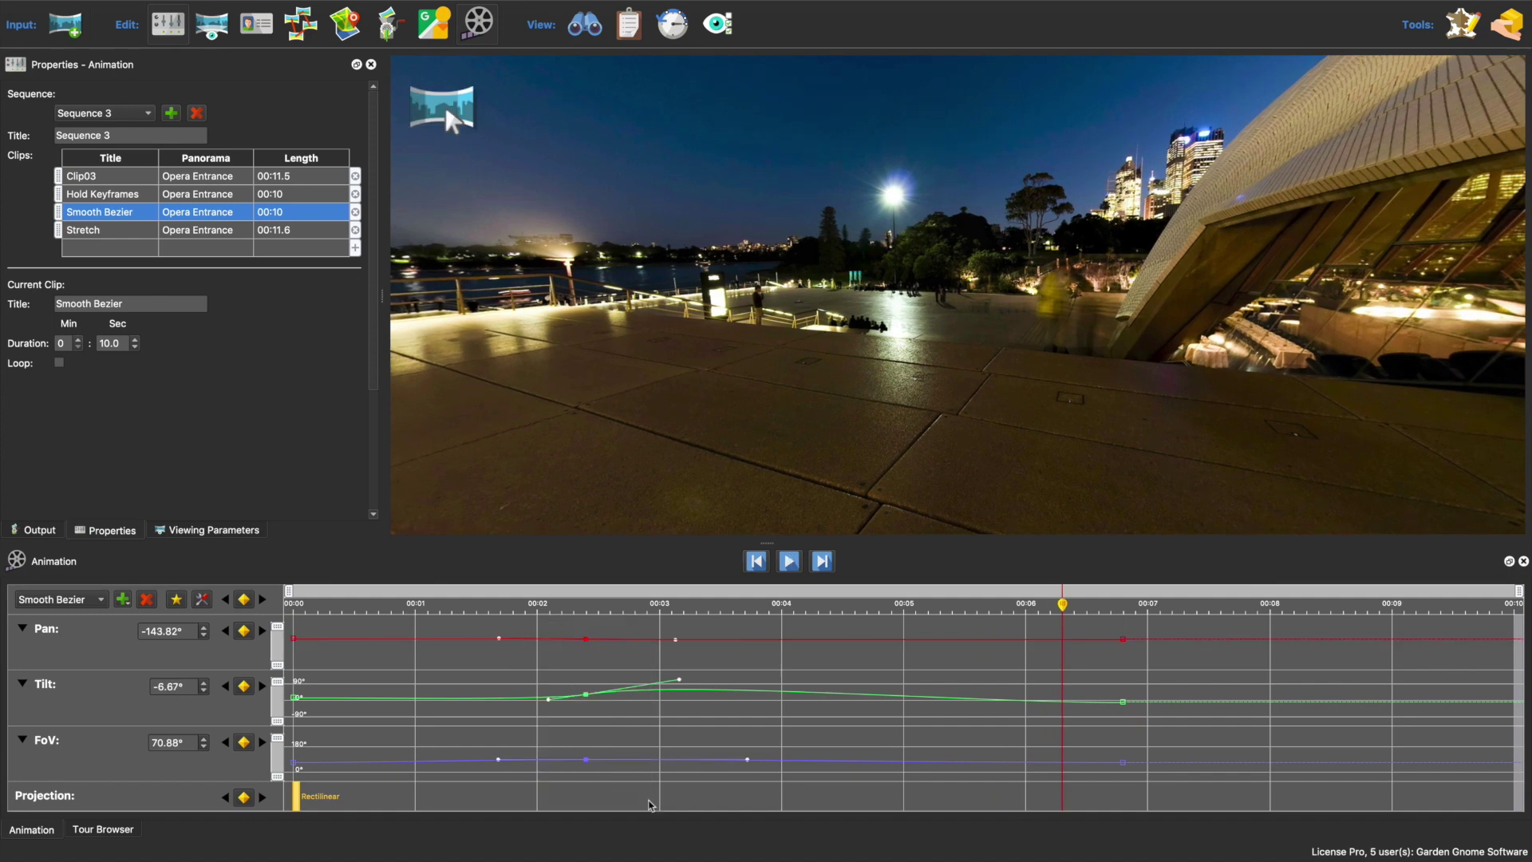
right_click(587, 641)
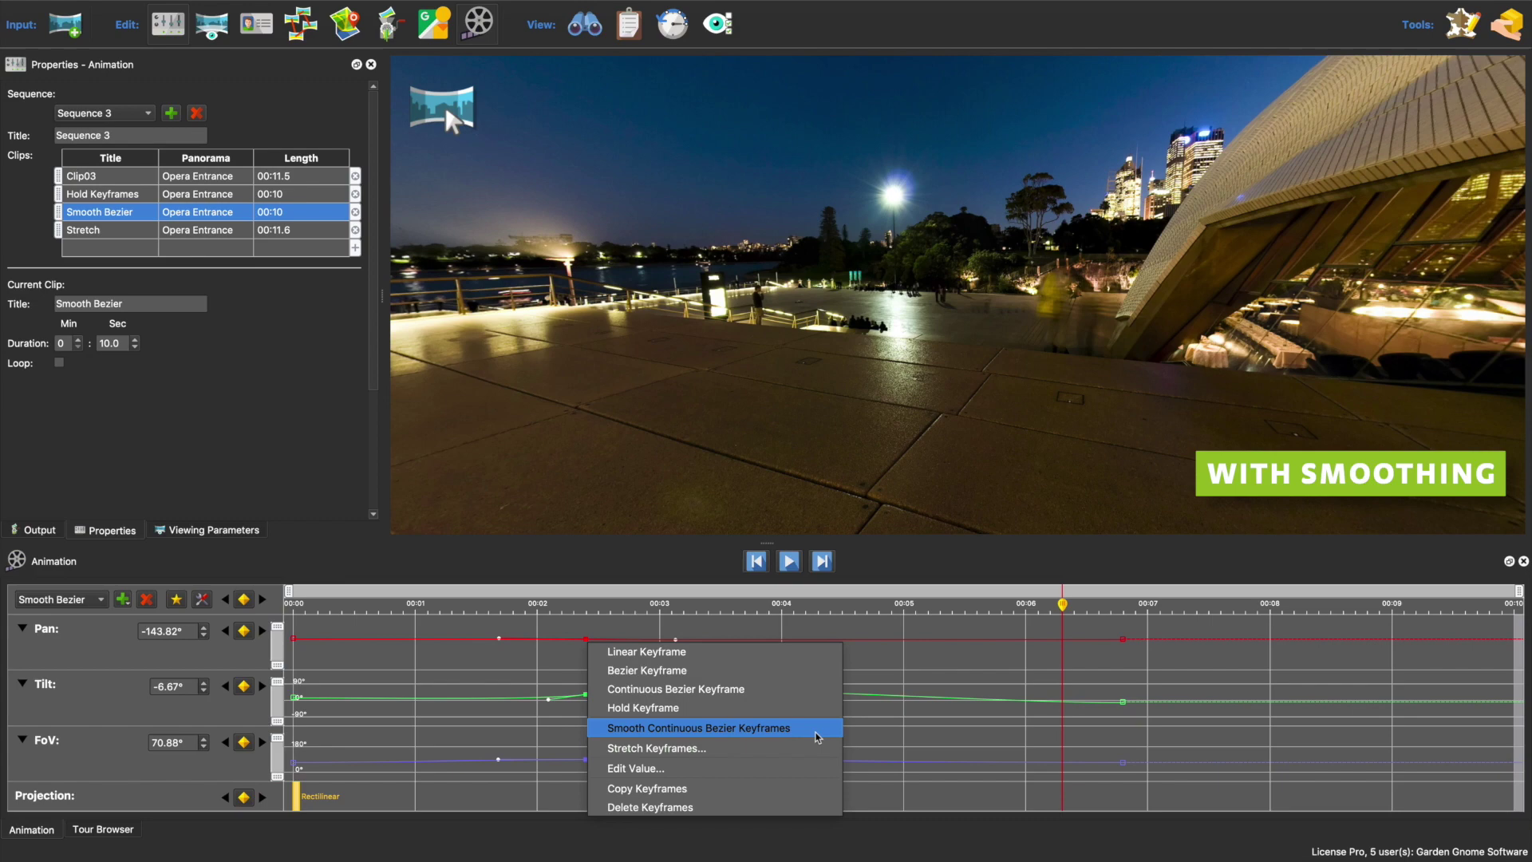
left_click(816, 734)
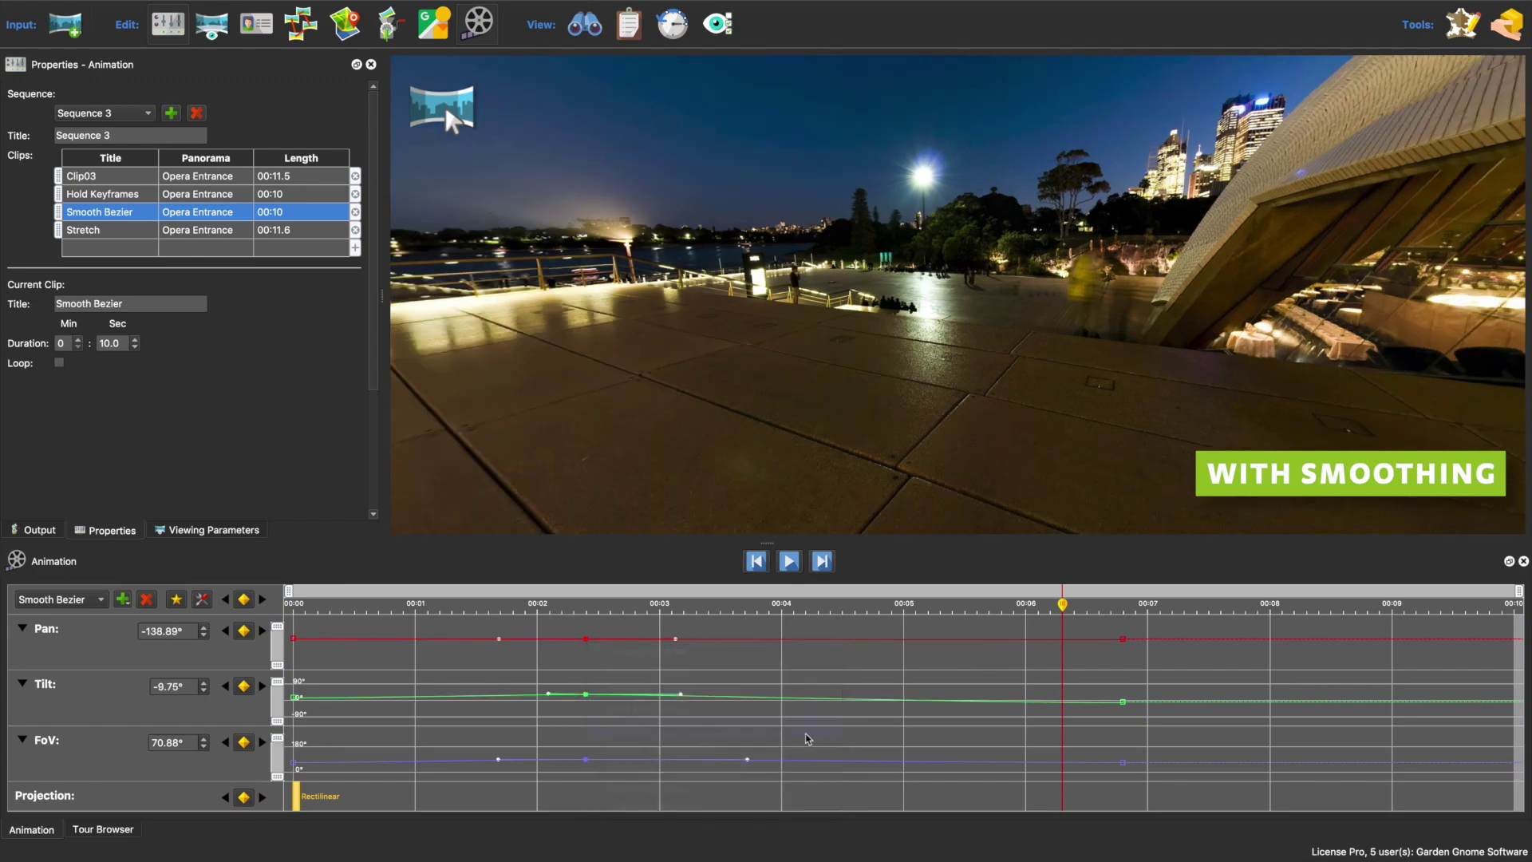
left_click(415, 613)
key("space")
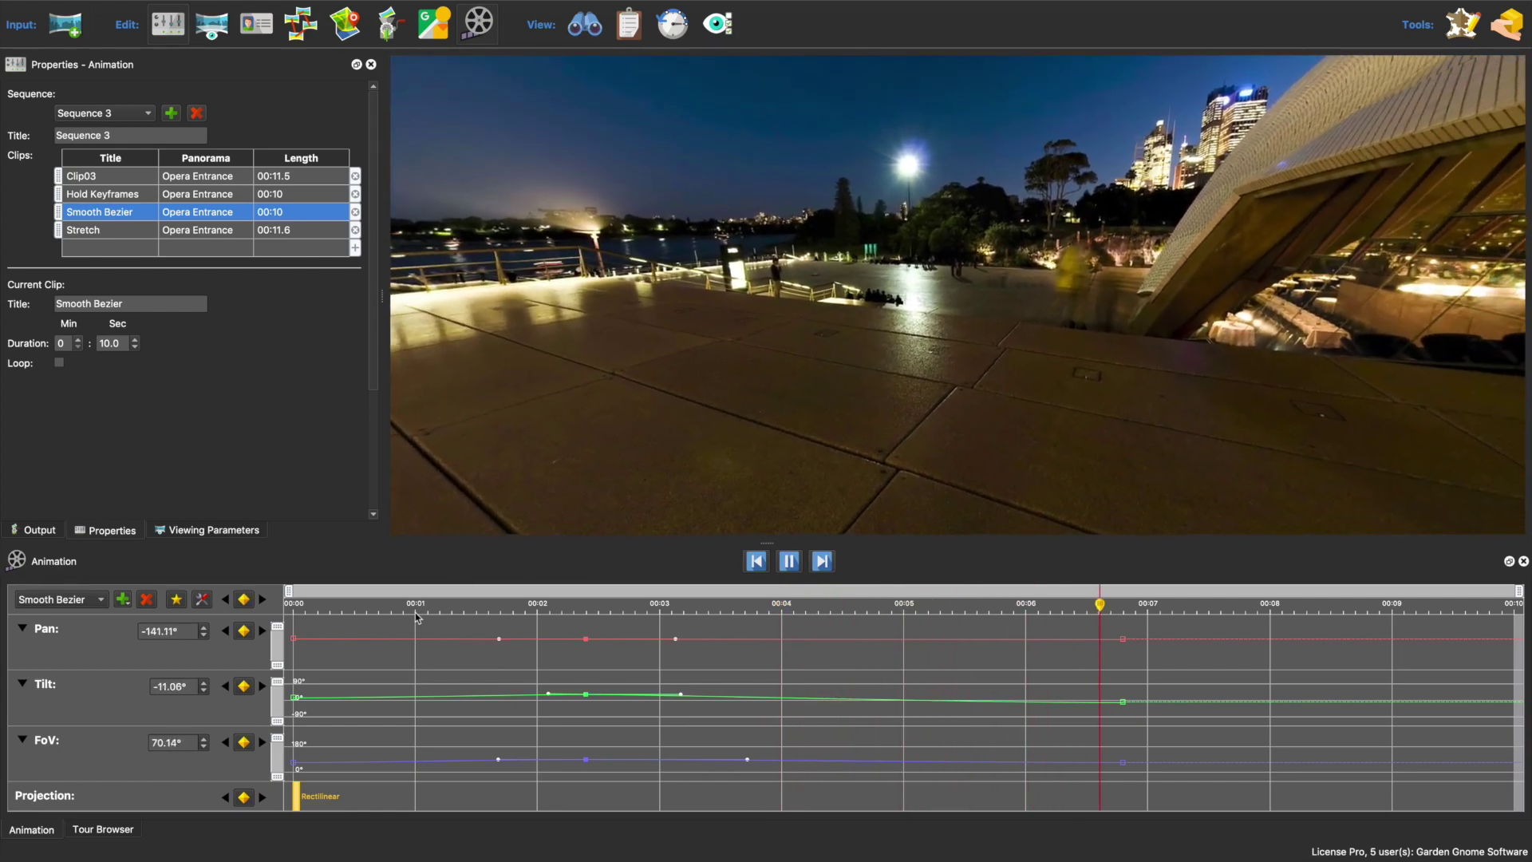
key("space")
left_click(555, 666)
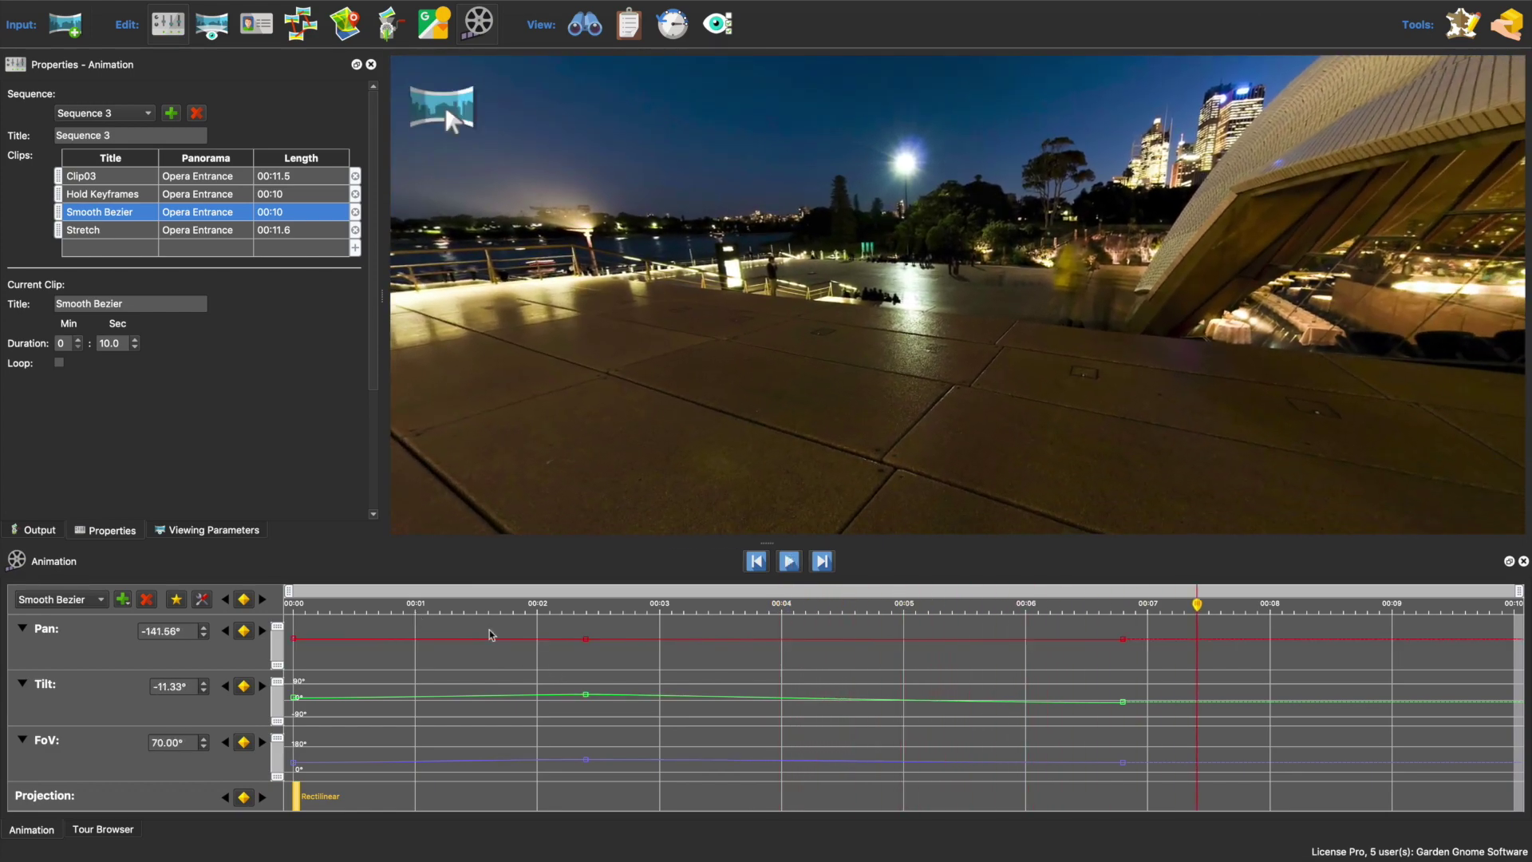
Step: Stretch all the Stretch clip's keyframes to 50% so motion ends near 00:05, then play it
left_click(105, 230)
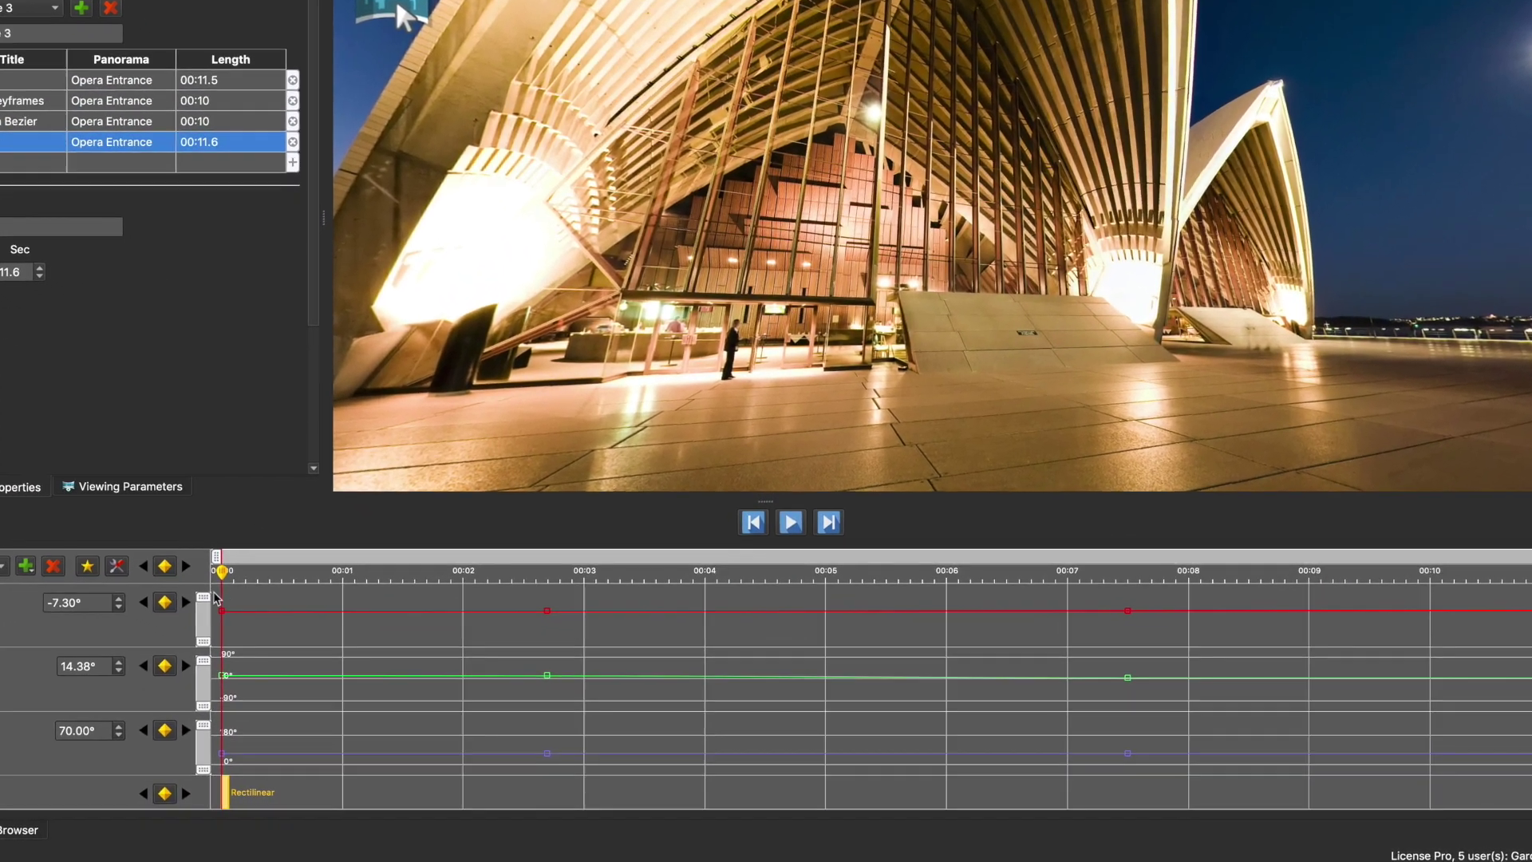
left_click_drag(240, 602, 1421, 808)
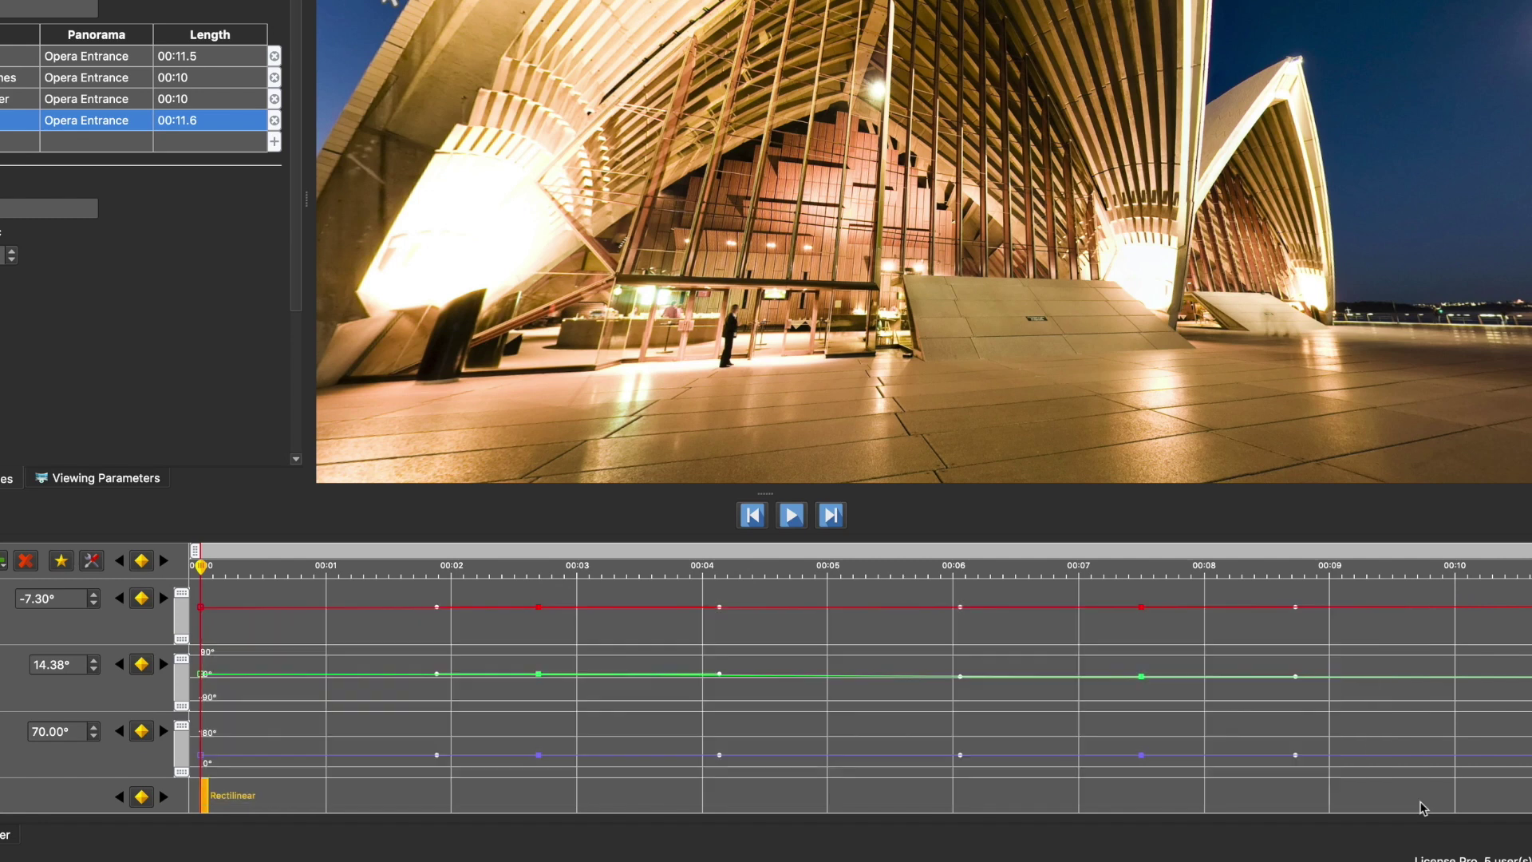
right_click(1145, 613)
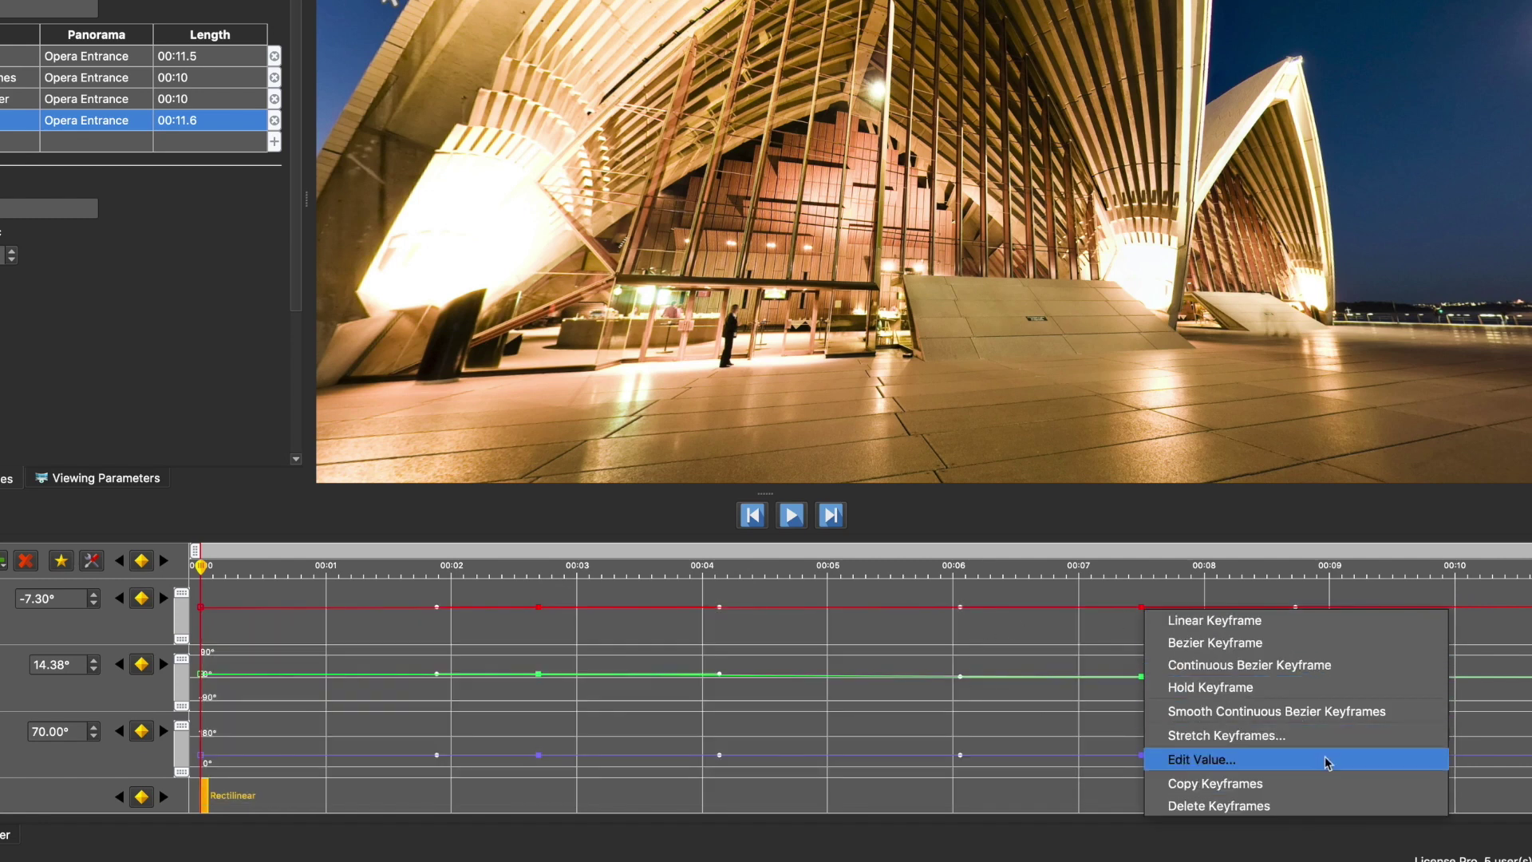
left_click(1326, 735)
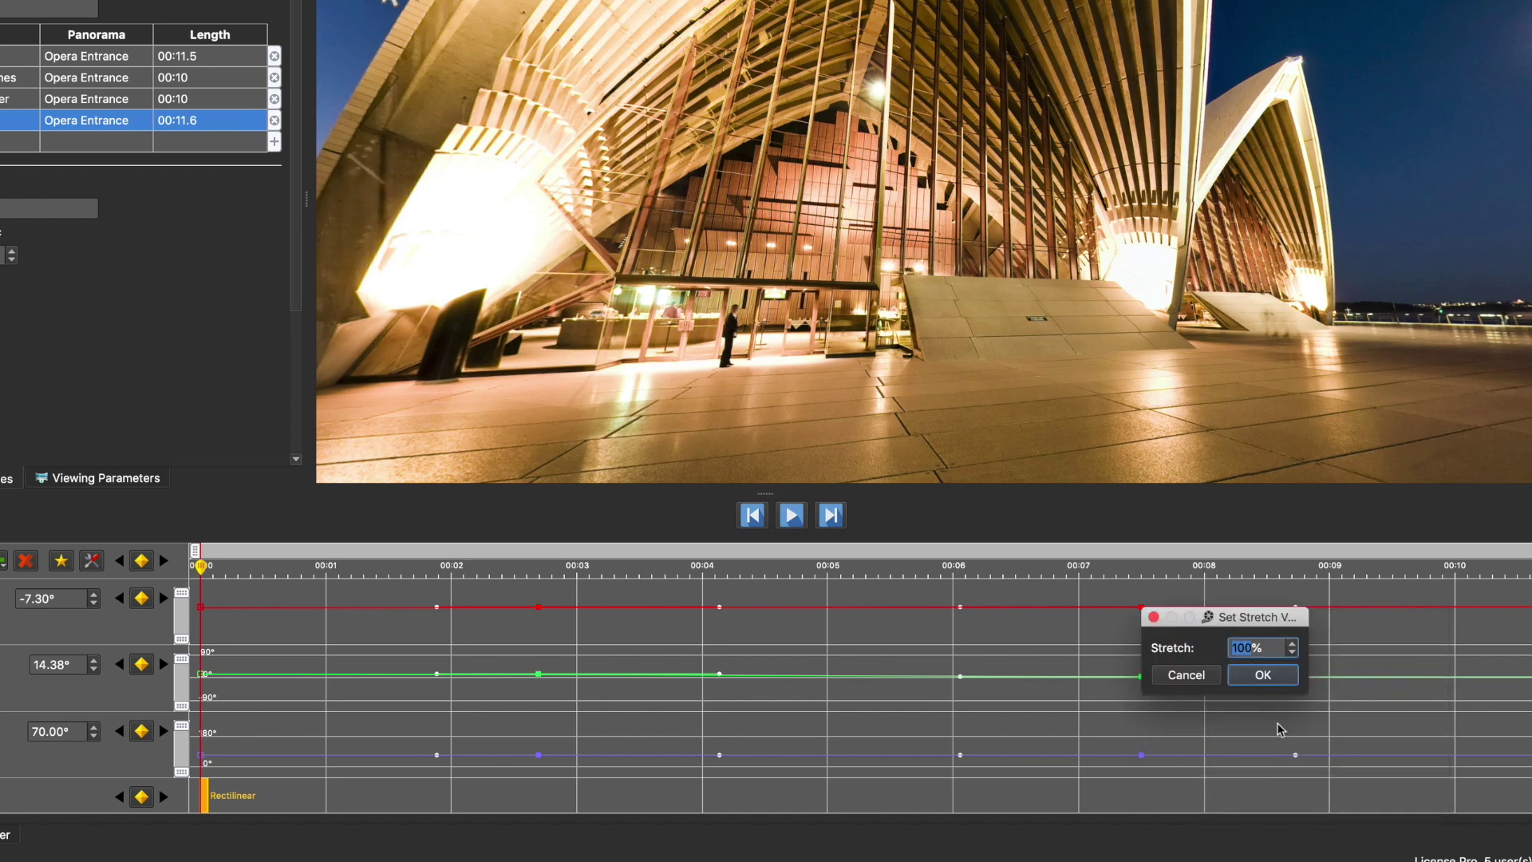
type("50")
key("Return")
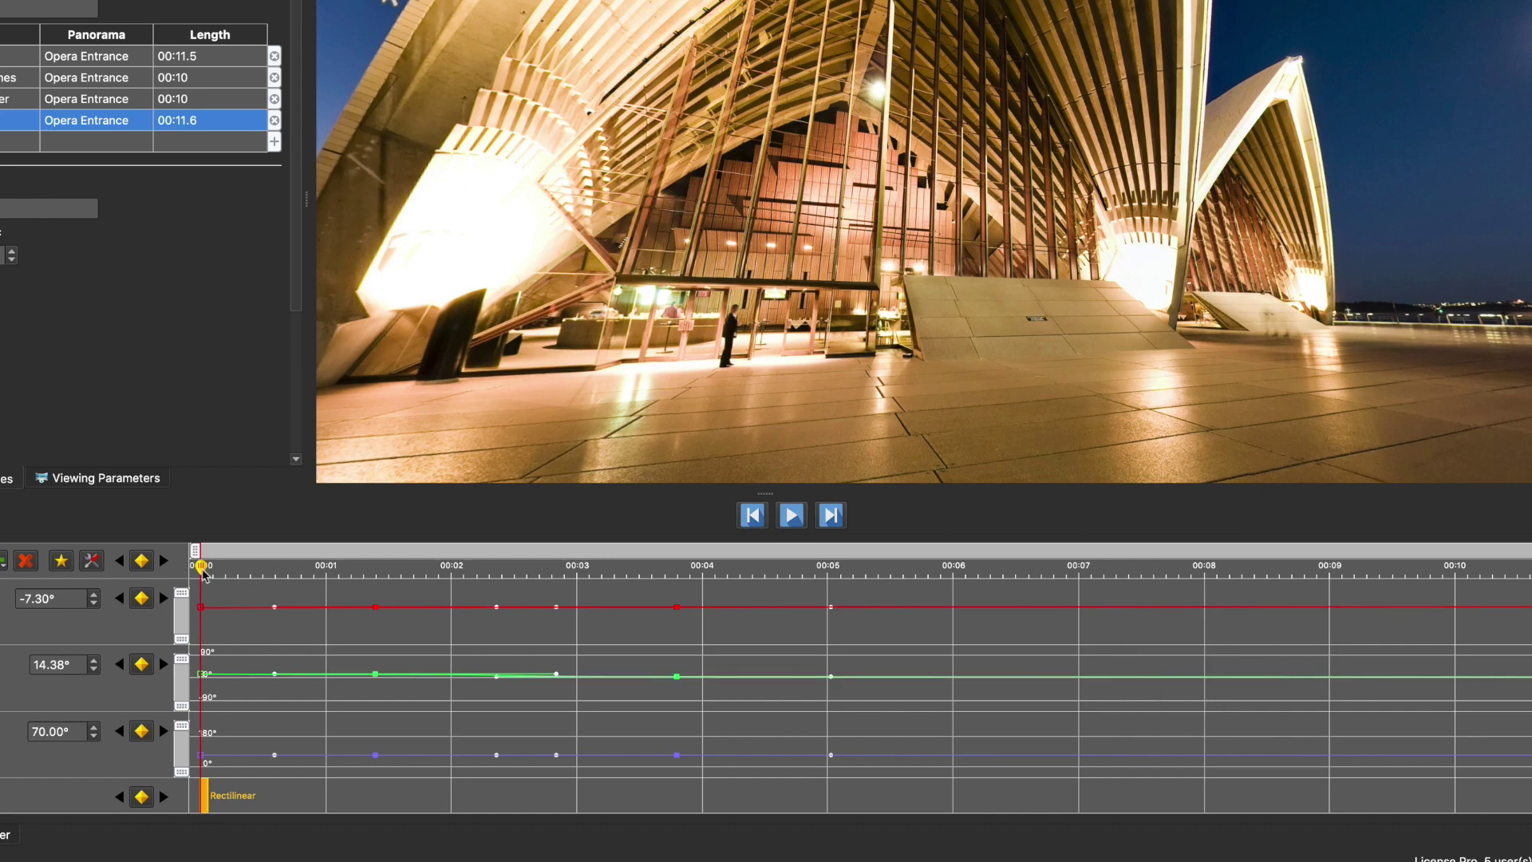
key("space")
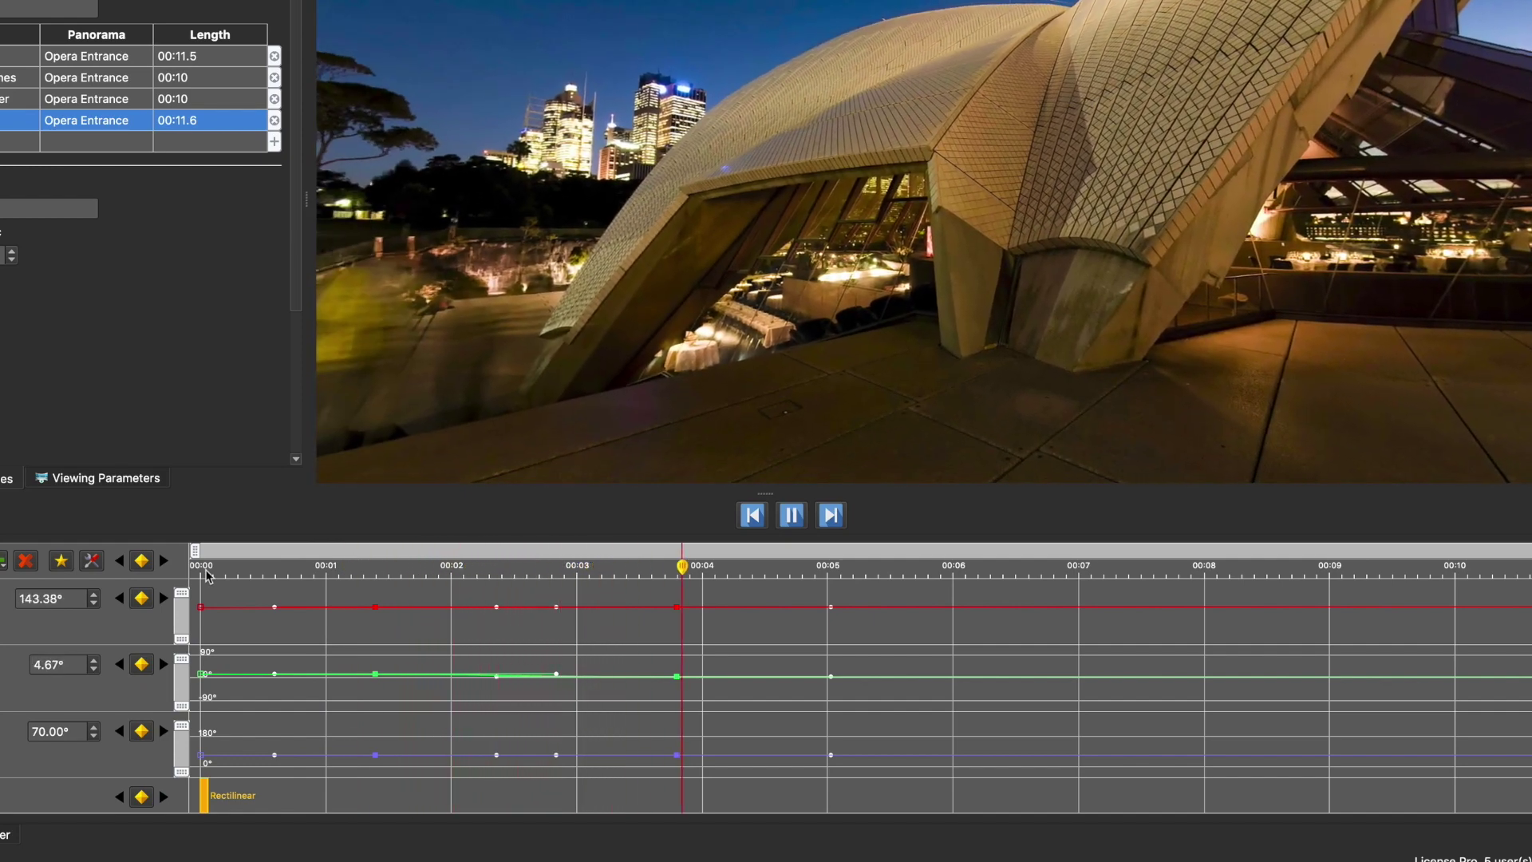
key("space")
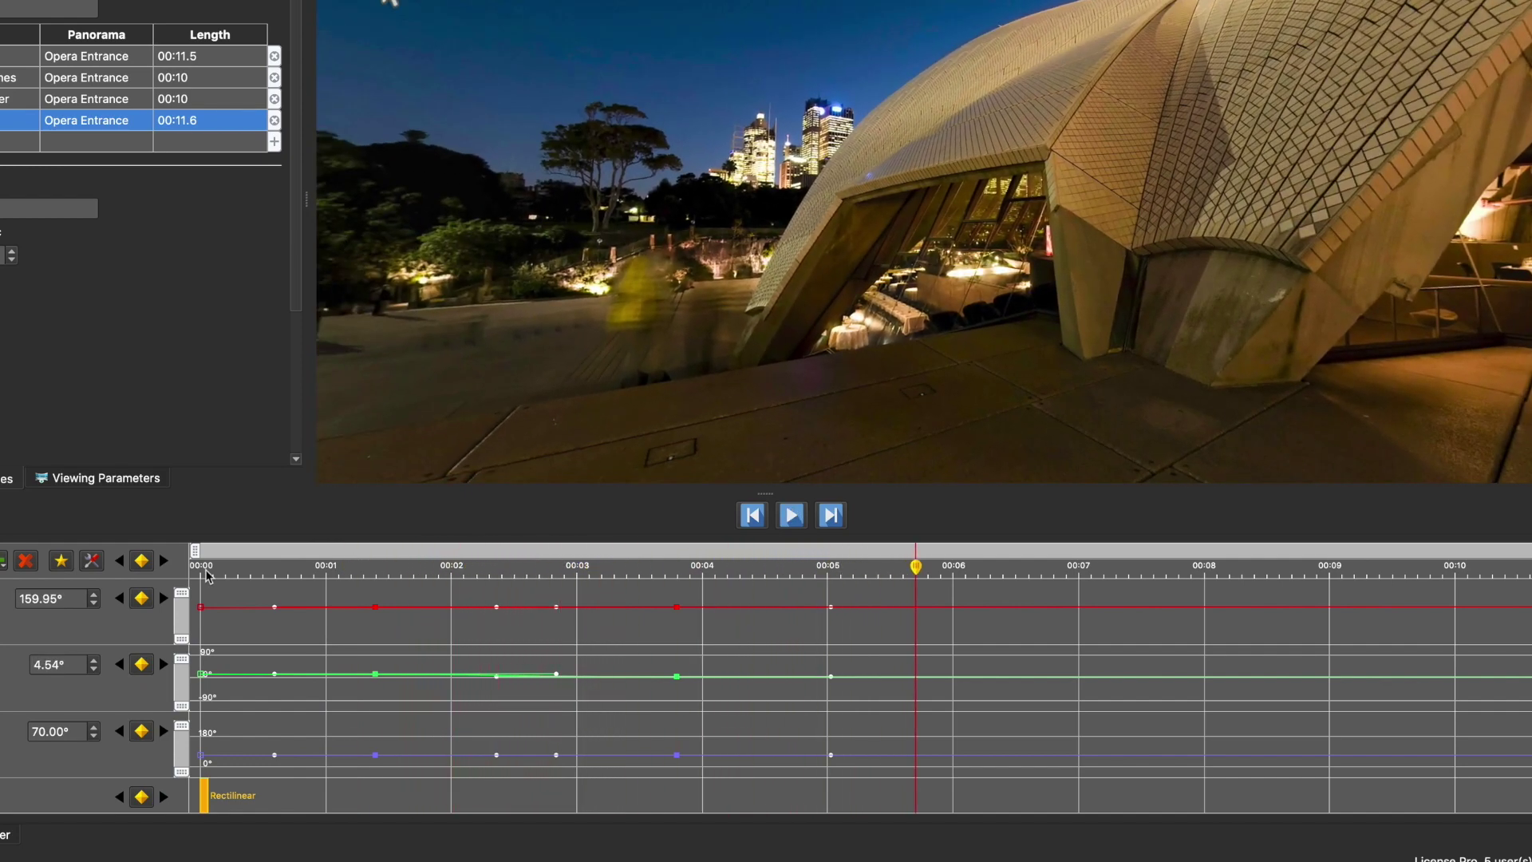